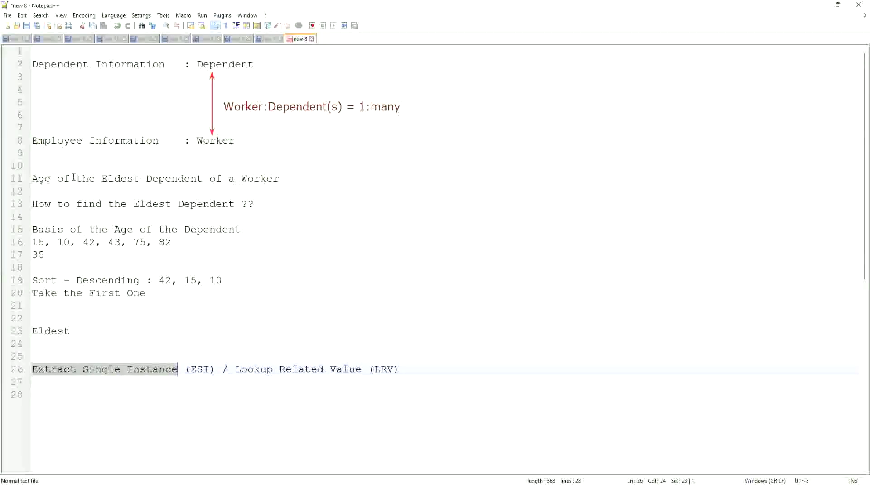
Switch to Workday and start a proxy session acting as the Chief Human Resources Officer
click(287, 178)
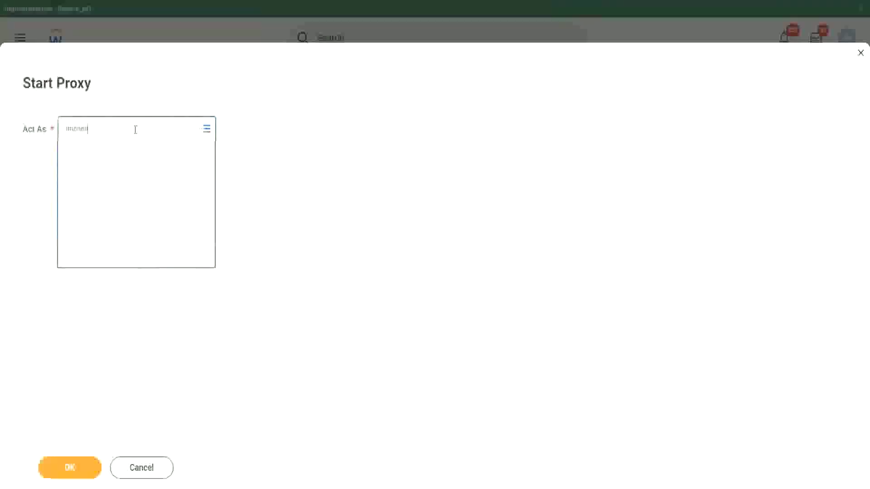
click(150, 156)
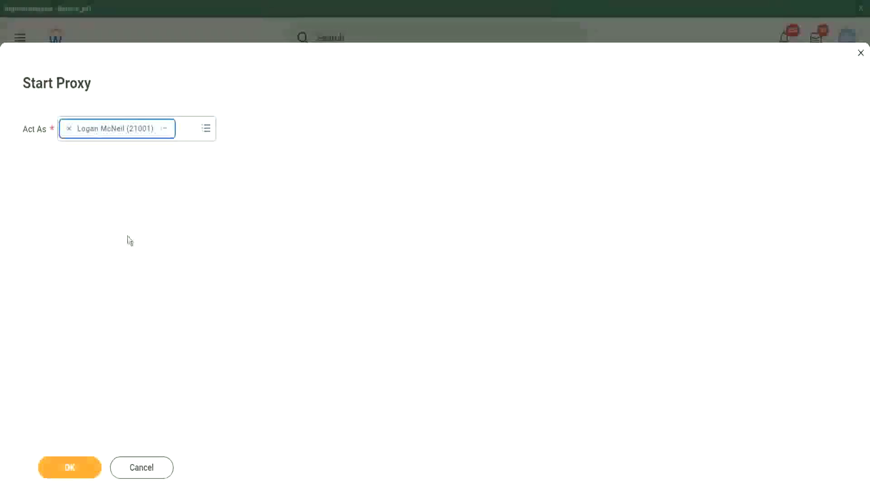
click(72, 473)
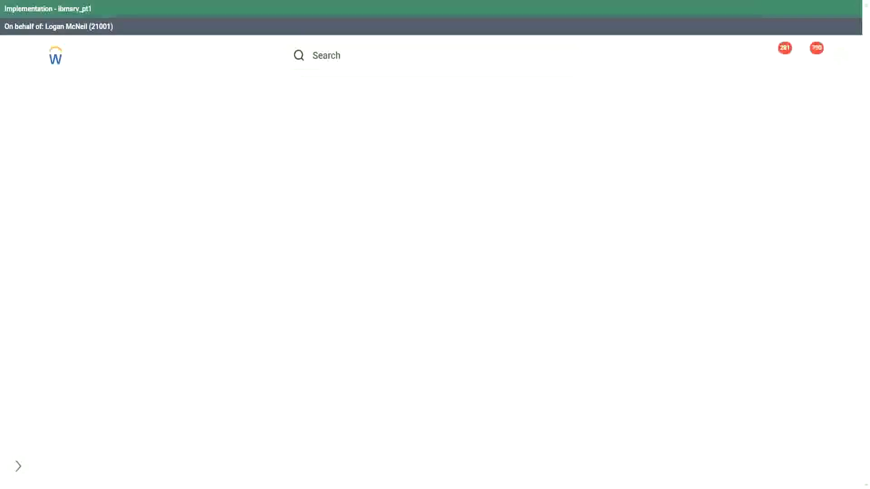
Search for "rd: ww" and open the definition of the WW Base Pay Details custom report
click(346, 55)
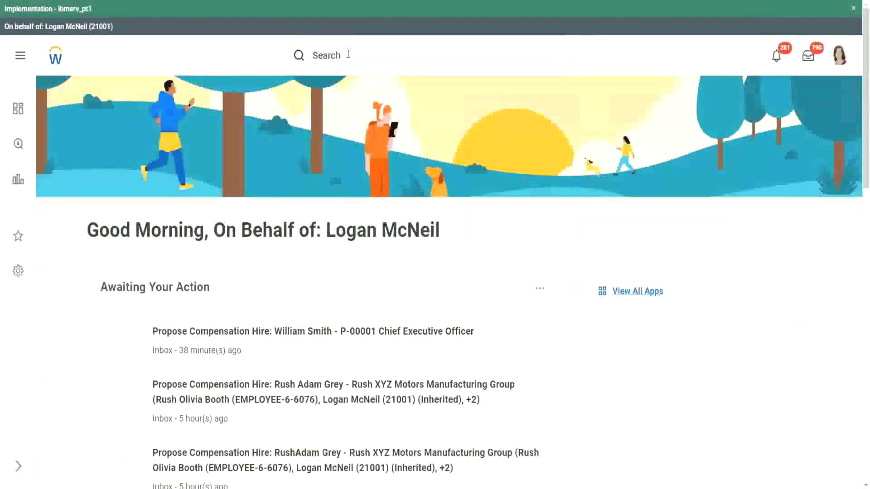
scroll(348, 56, down, 9)
scroll(334, 72, up, 9)
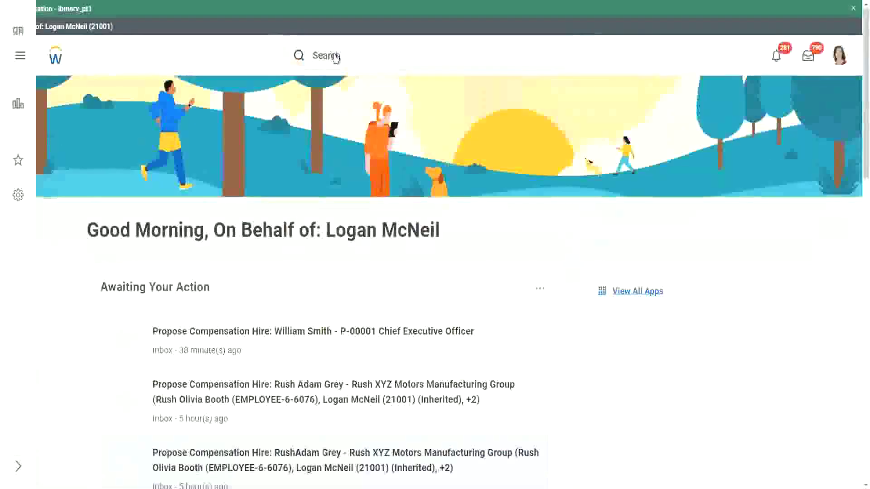
click(360, 55)
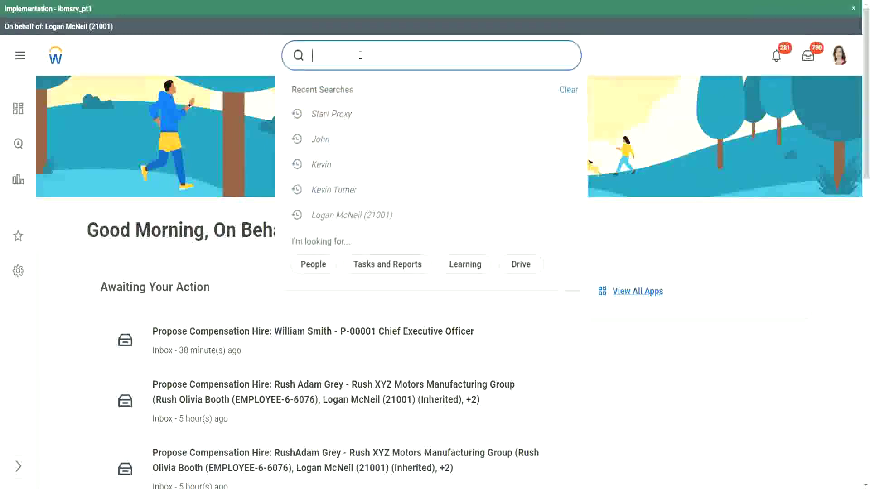
text(td: ww)
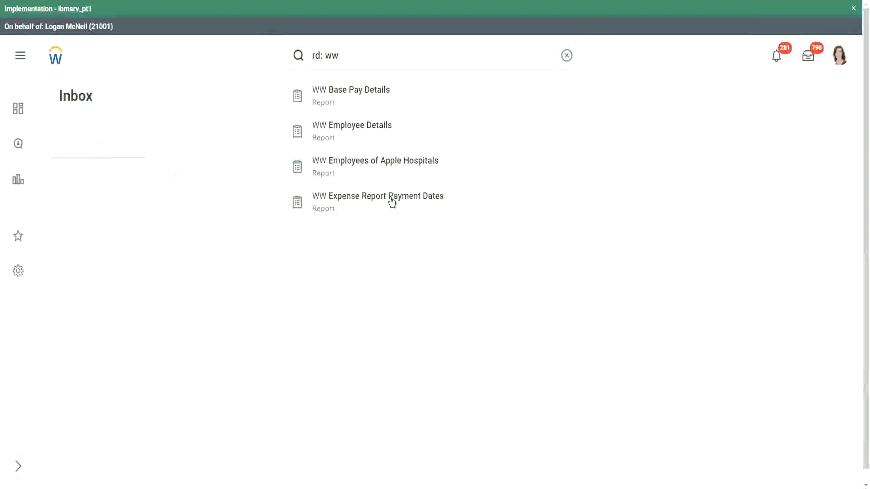
click(386, 125)
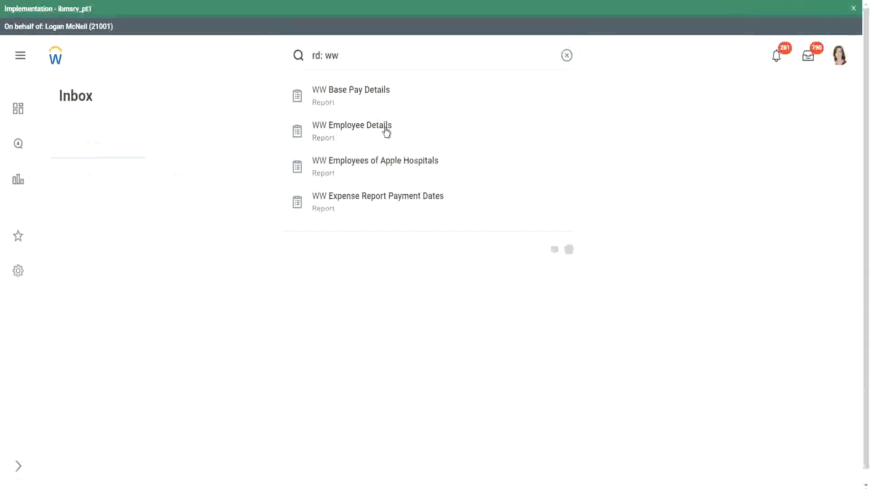
click(382, 93)
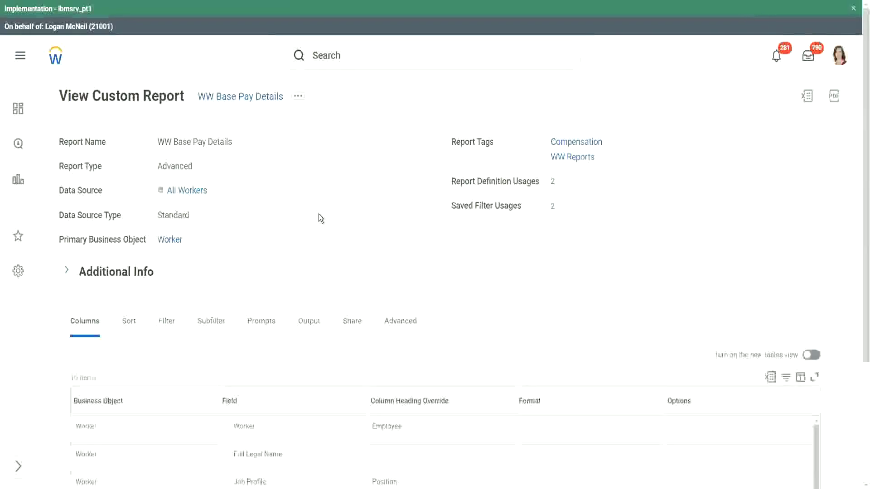
Check the report's column definitions, including the Dependents fields, and run the report with its preset hire date range
scroll(319, 214, down, 3)
scroll(319, 214, down, 2)
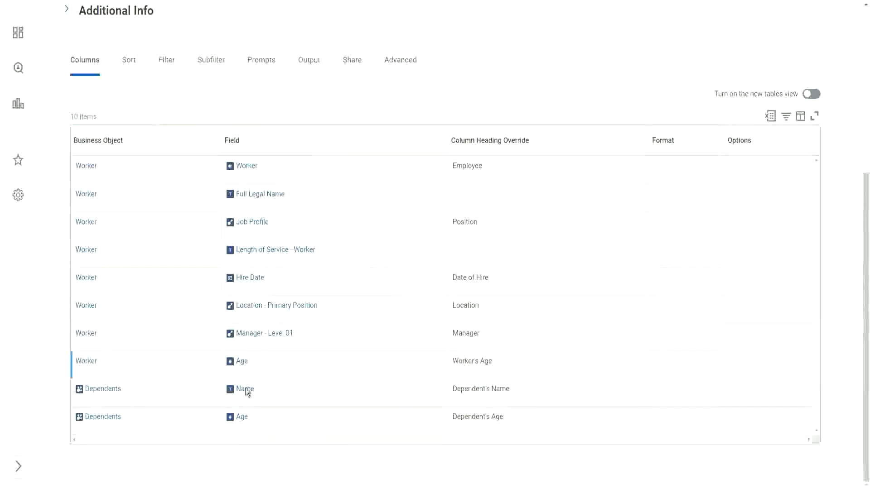
scroll(363, 308, up, 1)
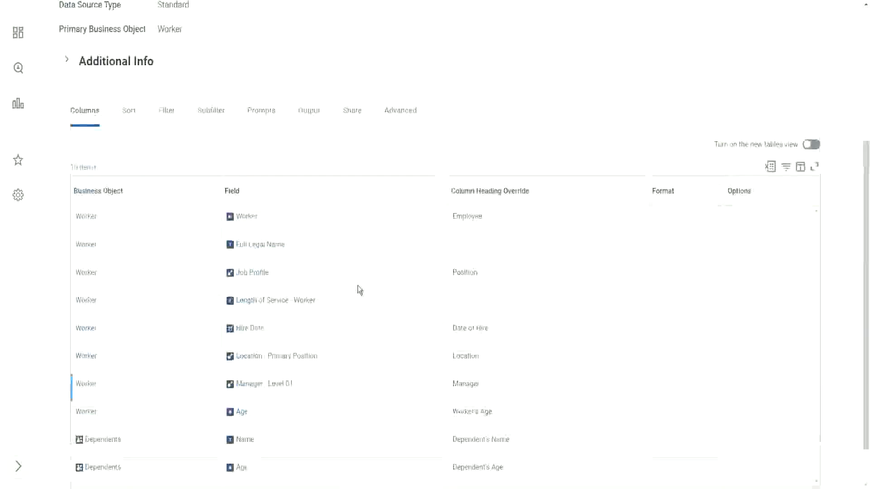
scroll(359, 290, up, 4)
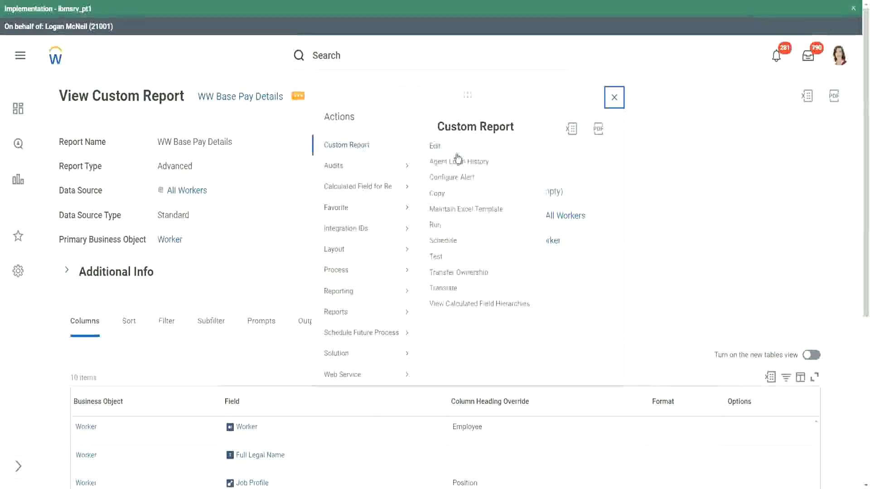
click(436, 229)
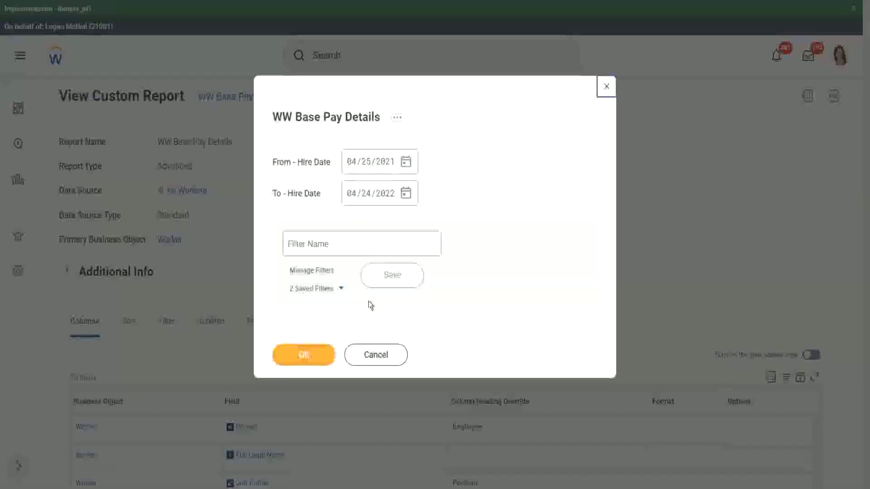
click(342, 290)
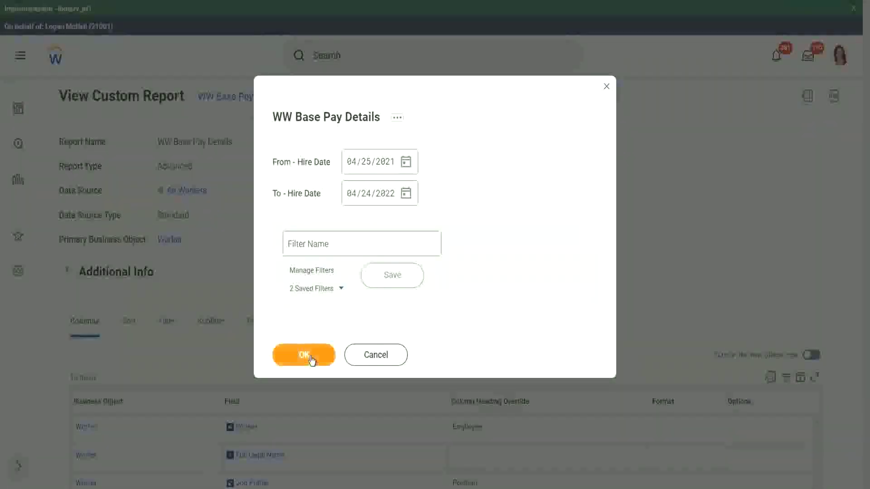
click(302, 355)
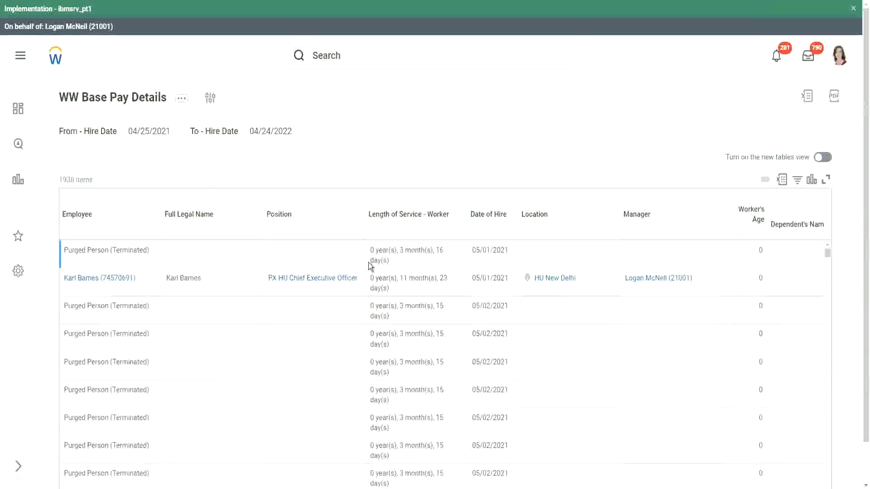
Look through the report rows for workers with entries in the Dependent's Name and Dependent's Age columns
scroll(289, 271, down, 5)
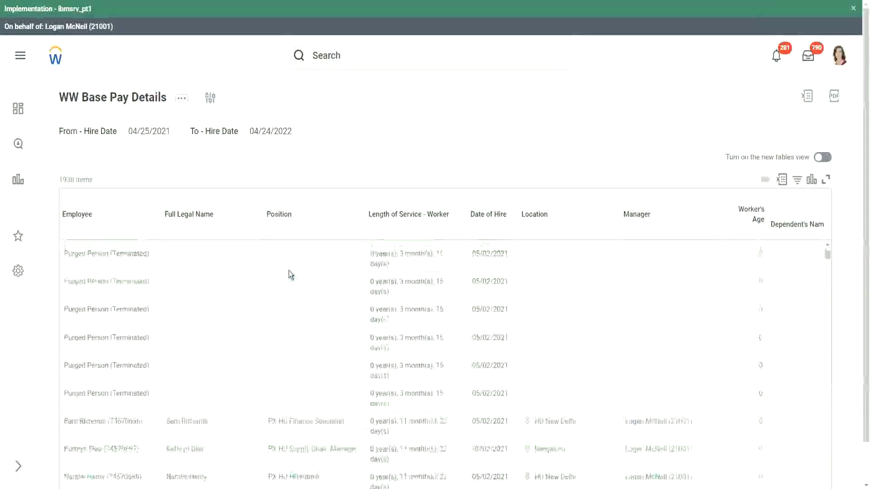
scroll(289, 271, down, 5)
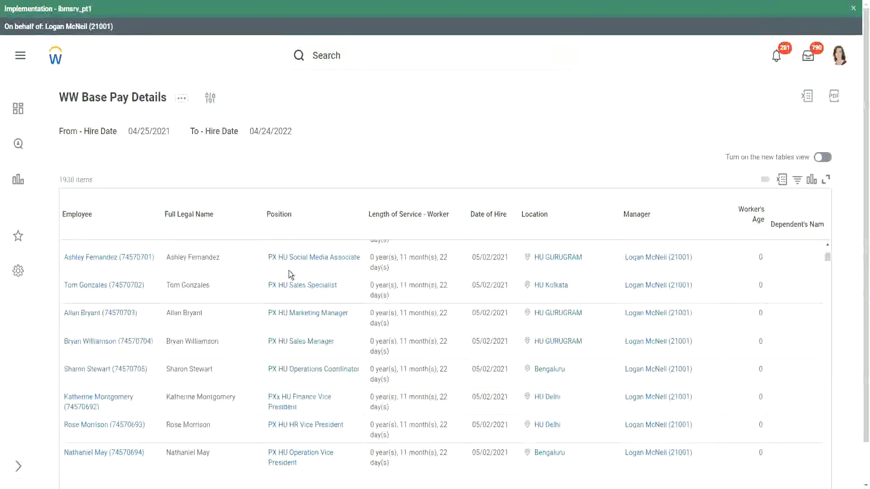
scroll(289, 270, down, 2)
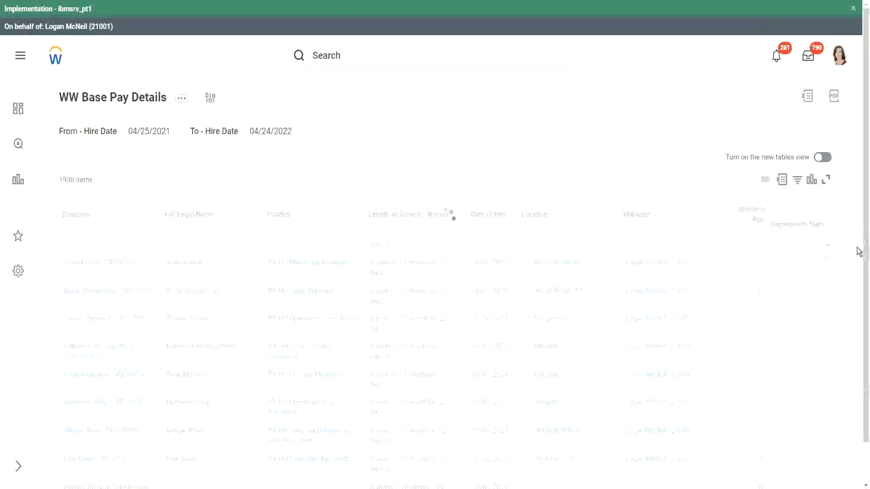
scroll(860, 404, down, 1)
drag(660, 482, 749, 286)
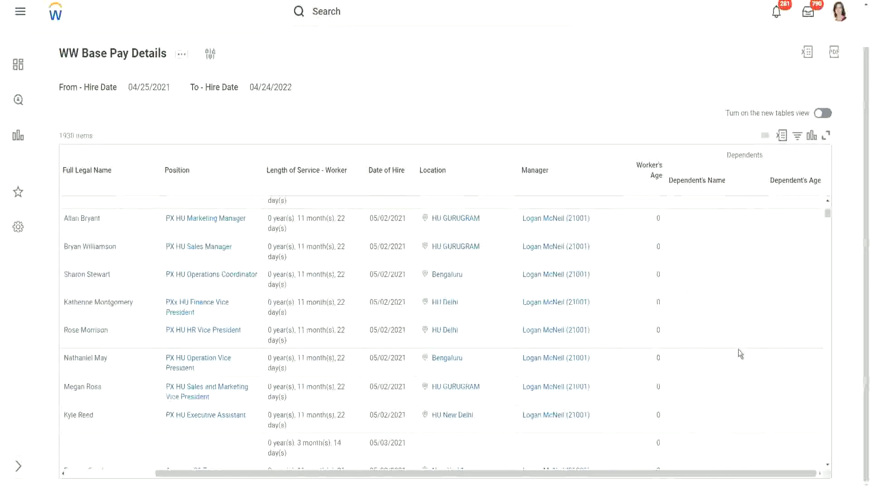
scroll(771, 310, down, 1)
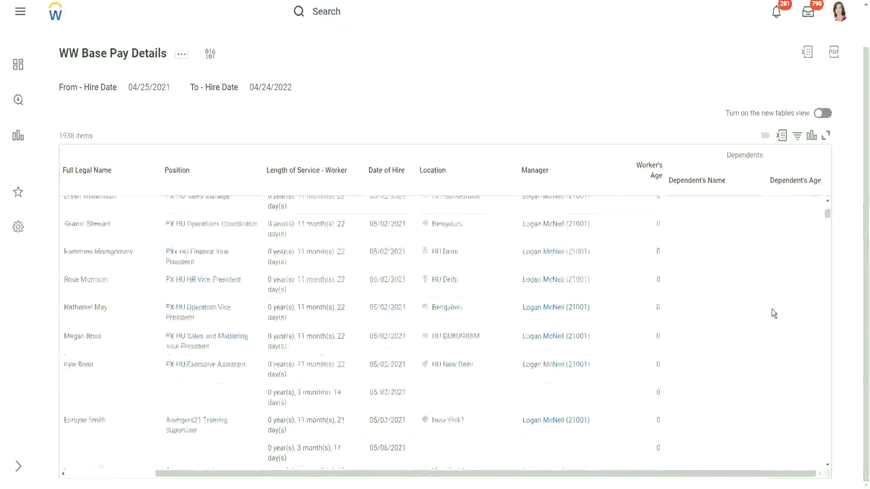
scroll(771, 309, down, 10)
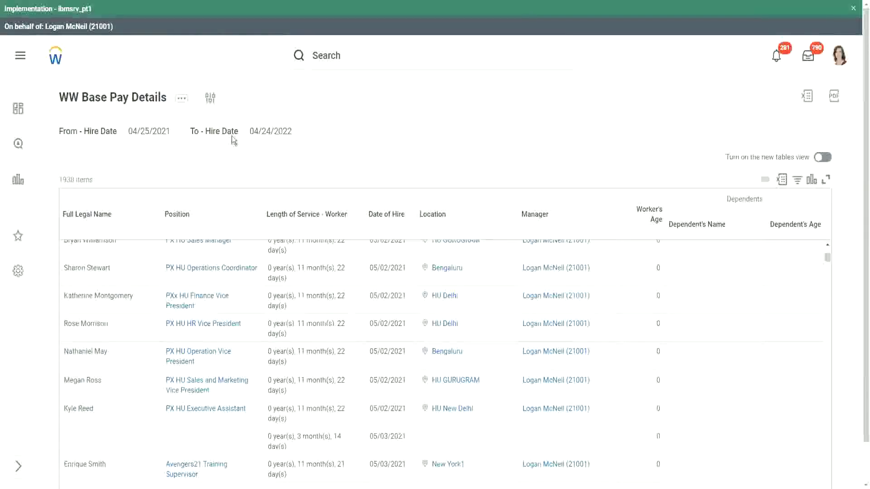
Rerun the report with the hire date range set from 01/01/2000 to 12/31/2000
click(211, 101)
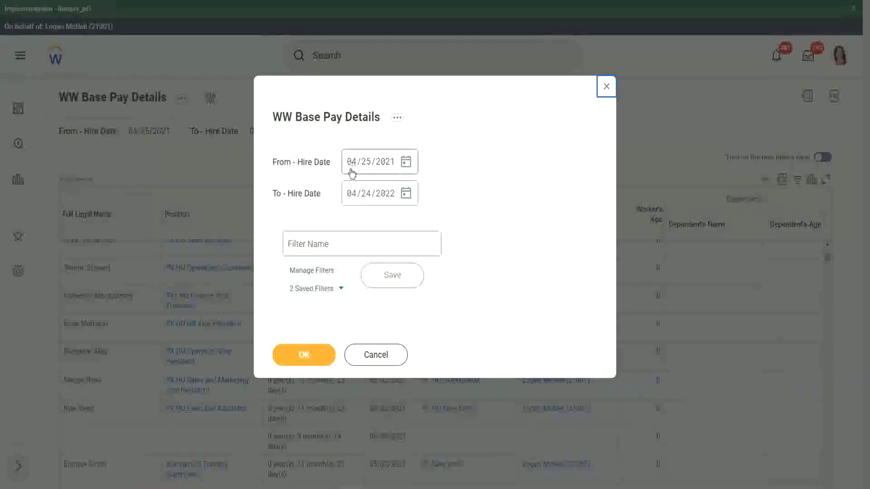
click(352, 168)
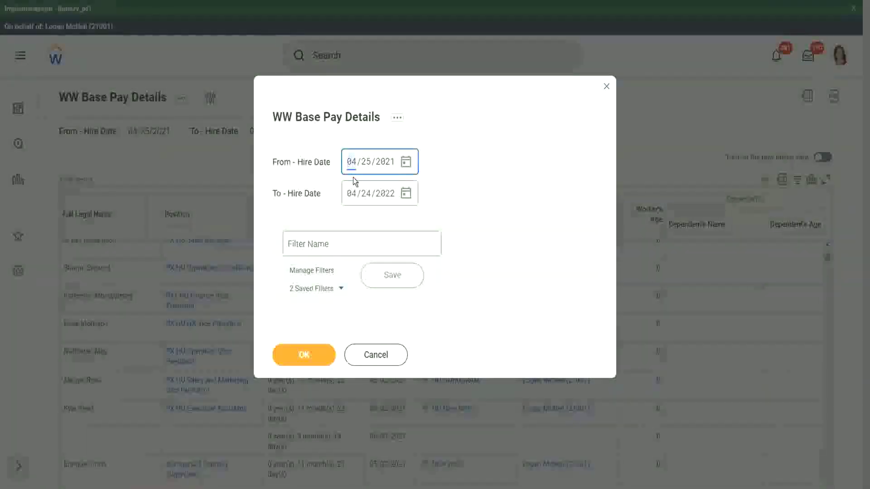
text(01/01/2000)
key(Tab)
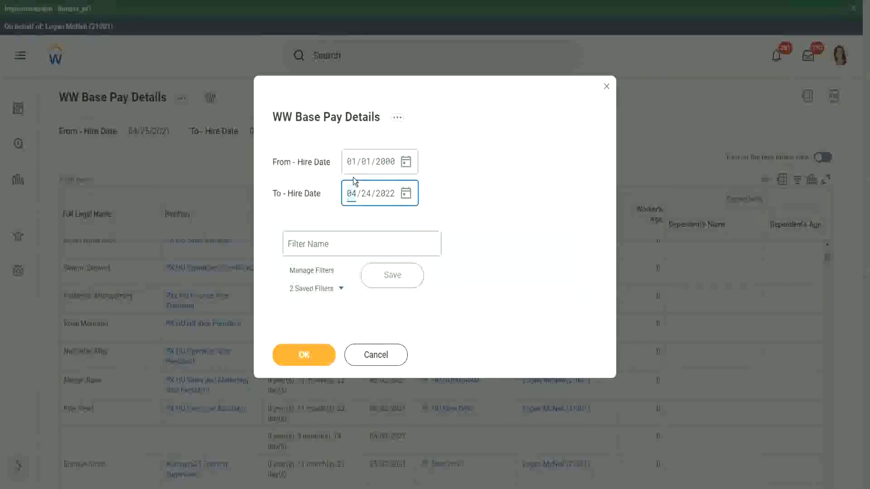
text(12312000)
click(308, 358)
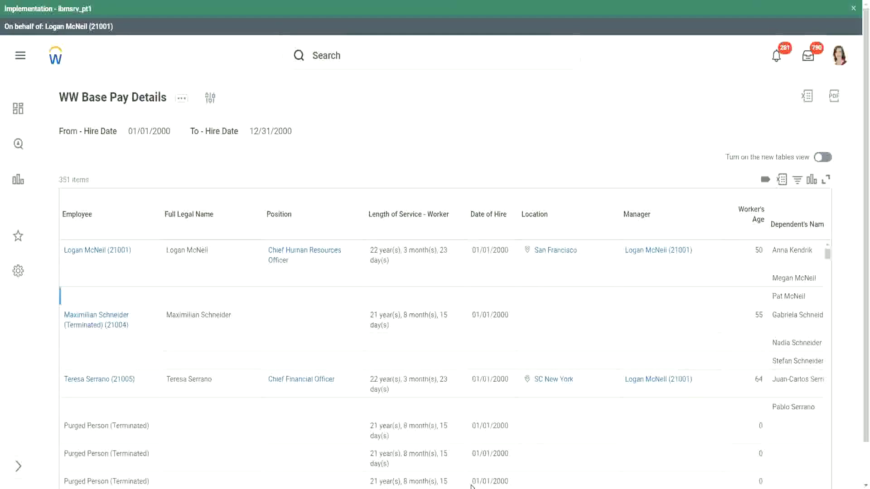
Examine the dependents' names and ages listed for each worker, comparing the ages of the second worker's dependents
scroll(858, 420, down, 1)
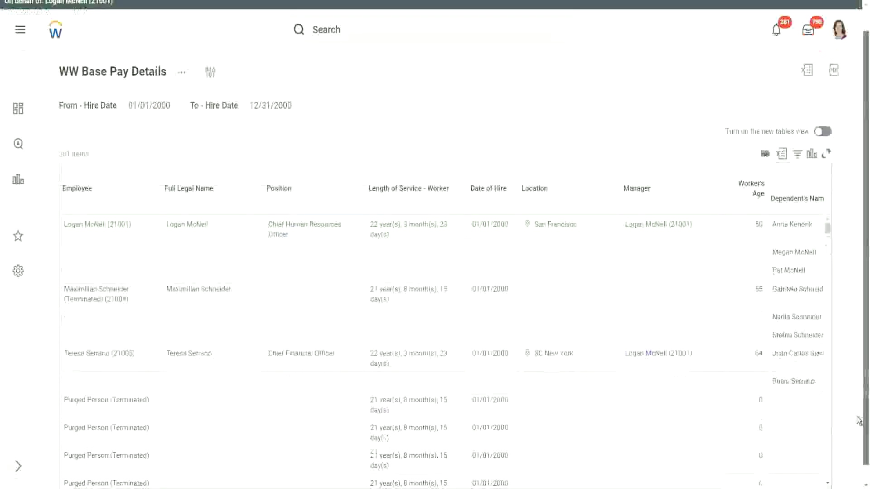
drag(858, 420, 857, 440)
drag(635, 474, 784, 479)
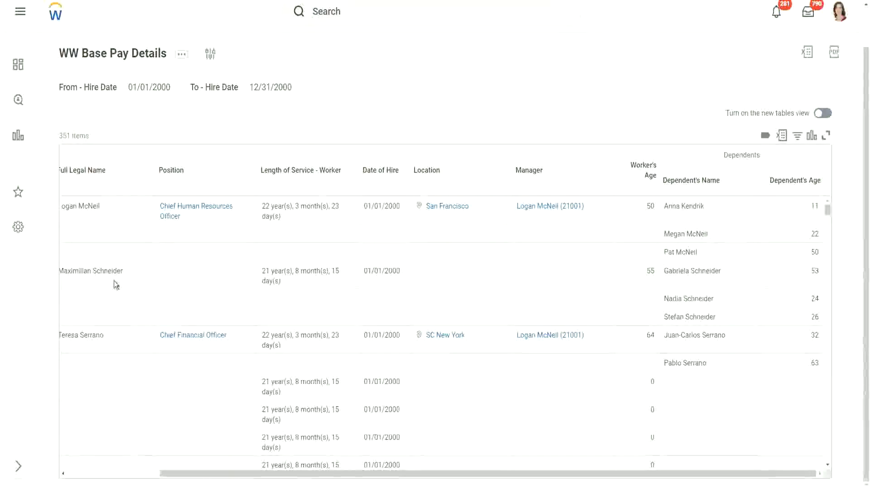
drag(73, 270, 137, 269)
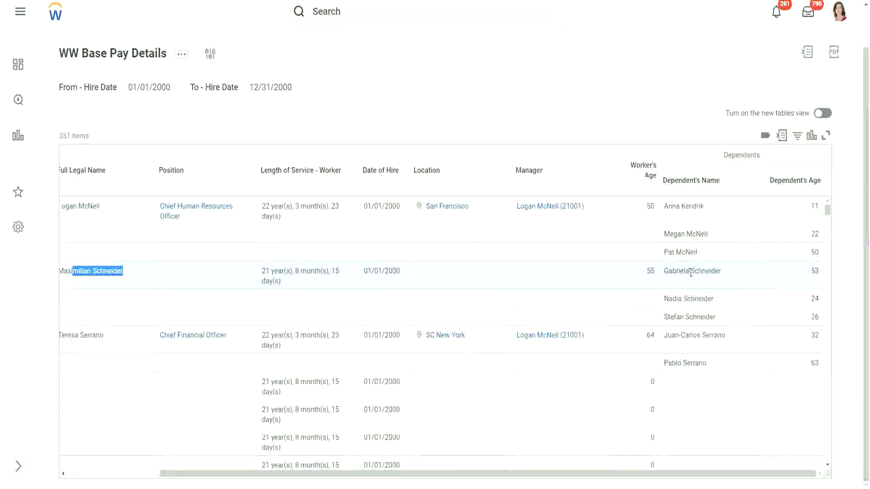
click(688, 295)
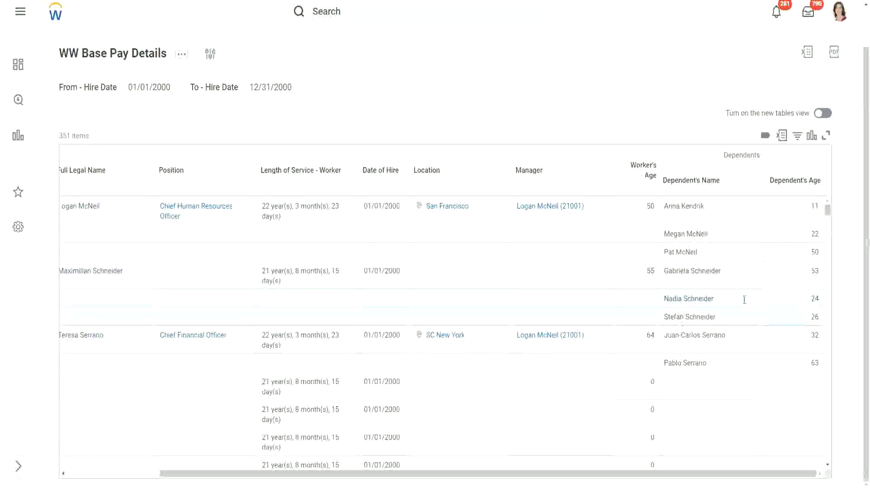
double_click(814, 273)
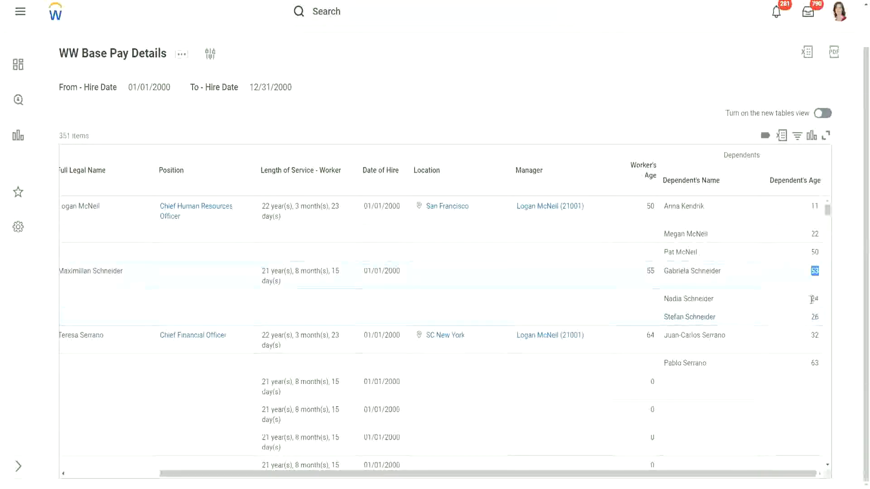
double_click(815, 299)
double_click(815, 317)
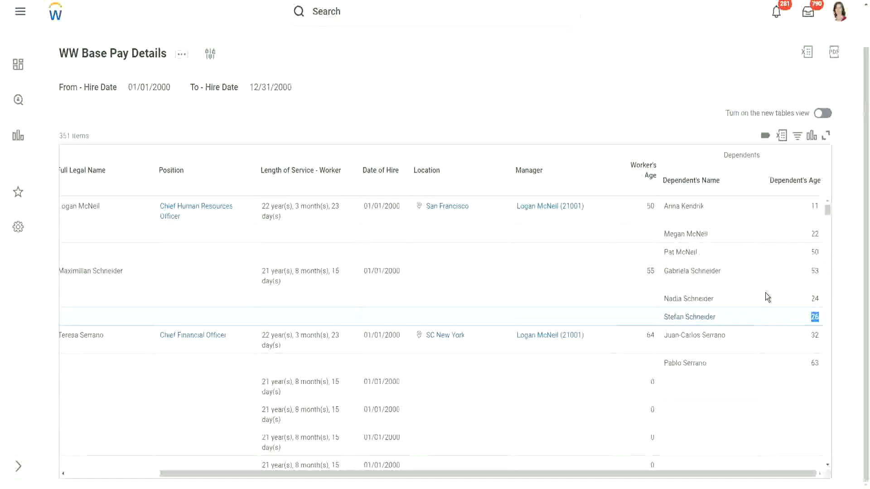
scroll(757, 293, down, 5)
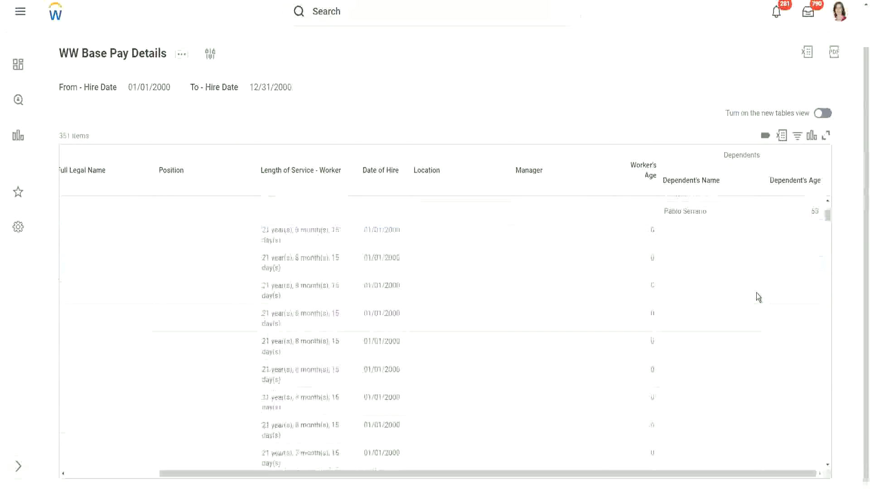
scroll(756, 292, down, 3)
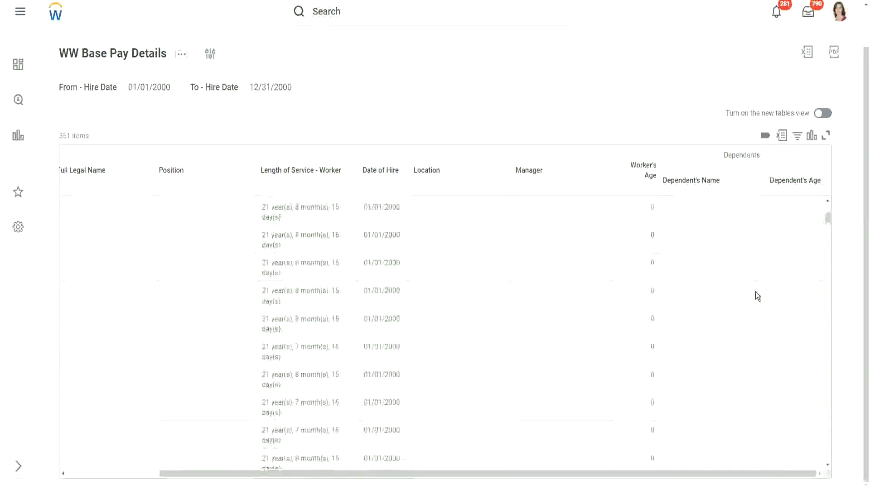
scroll(756, 292, up, 8)
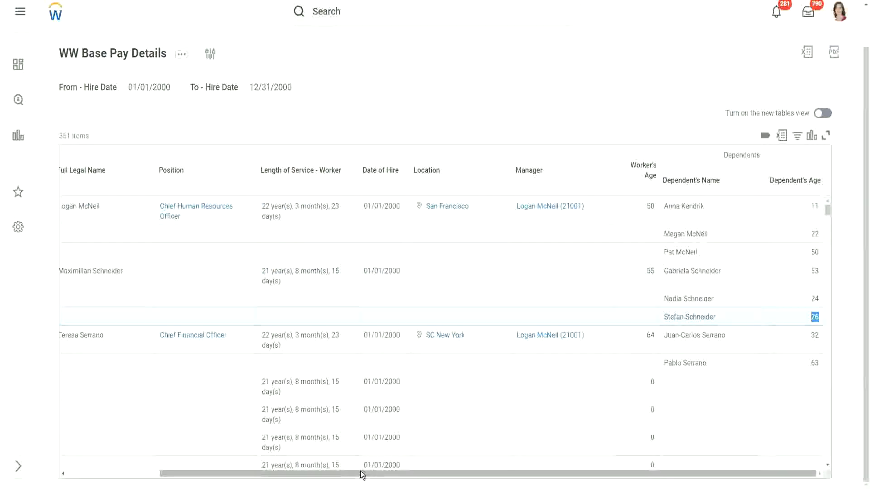
drag(363, 474, 432, 479)
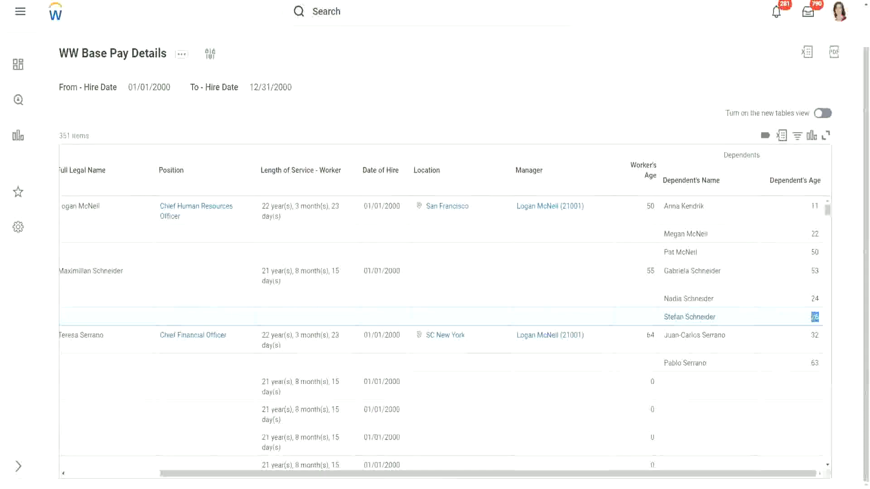
Compare the names and ages of the dependents listed for the first three workers in the report
drag(60, 205, 790, 302)
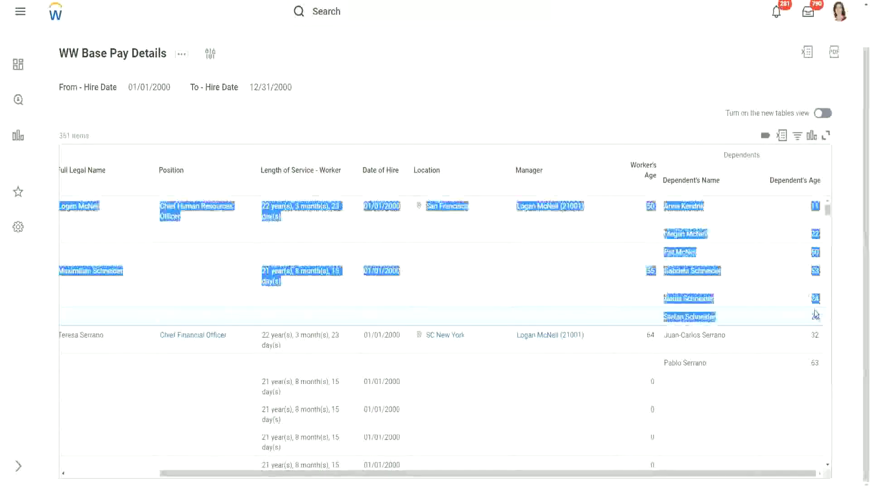
click(791, 304)
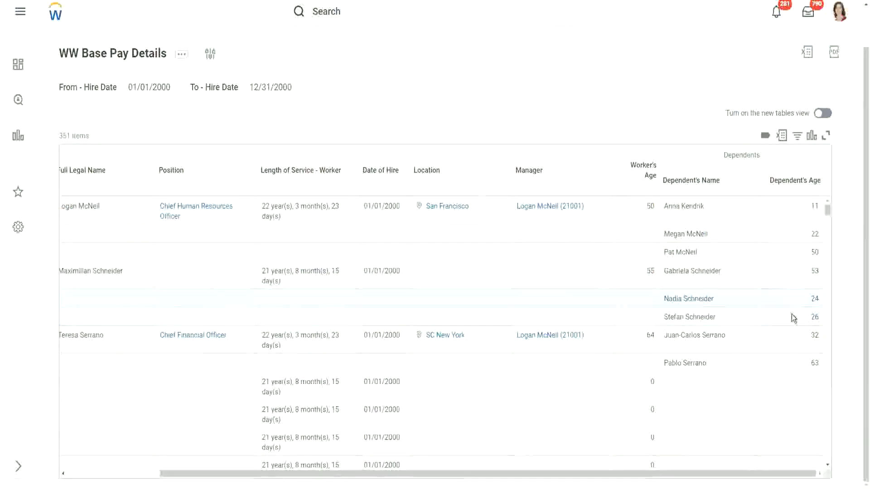
double_click(814, 317)
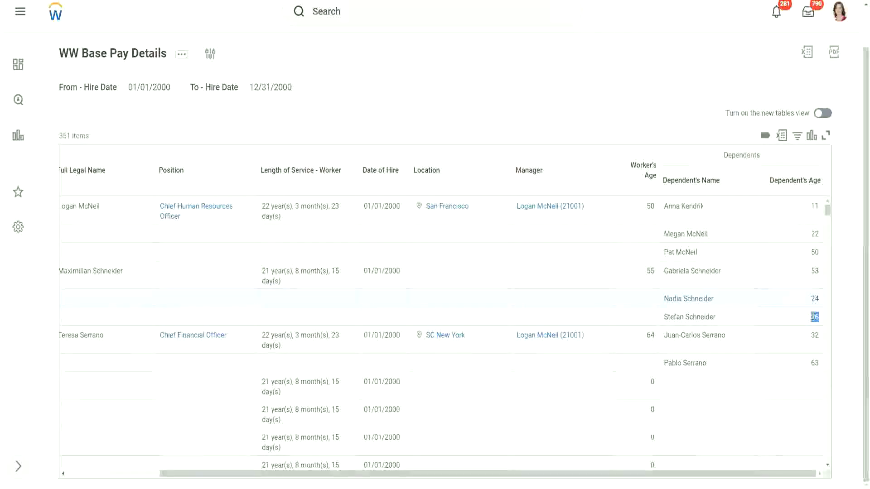
click(752, 325)
scroll(750, 320, down, 1)
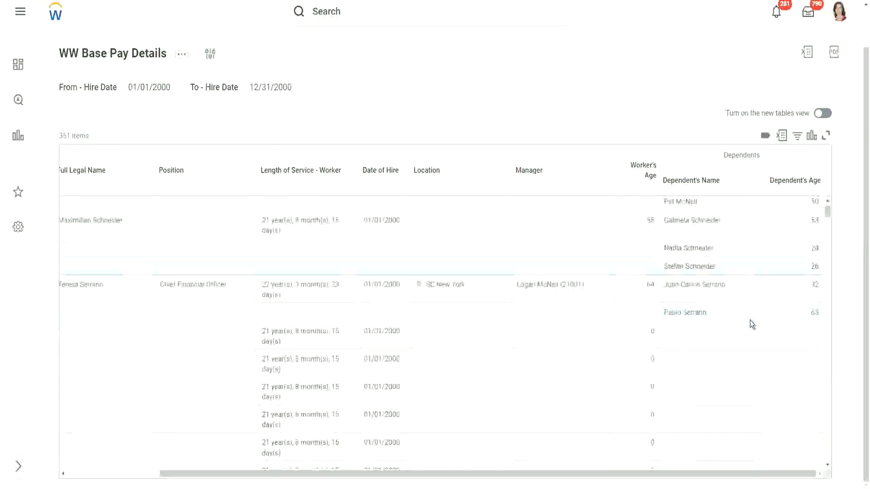
scroll(750, 320, down, 2)
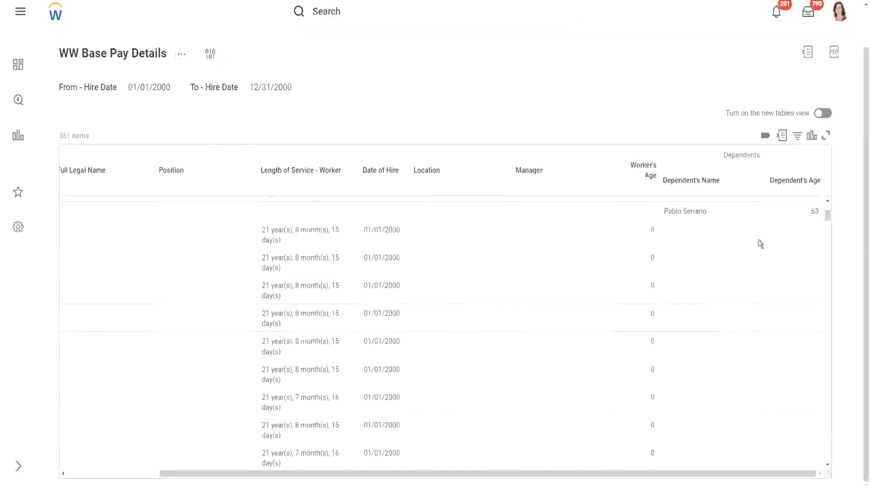
scroll(761, 244, up, 3)
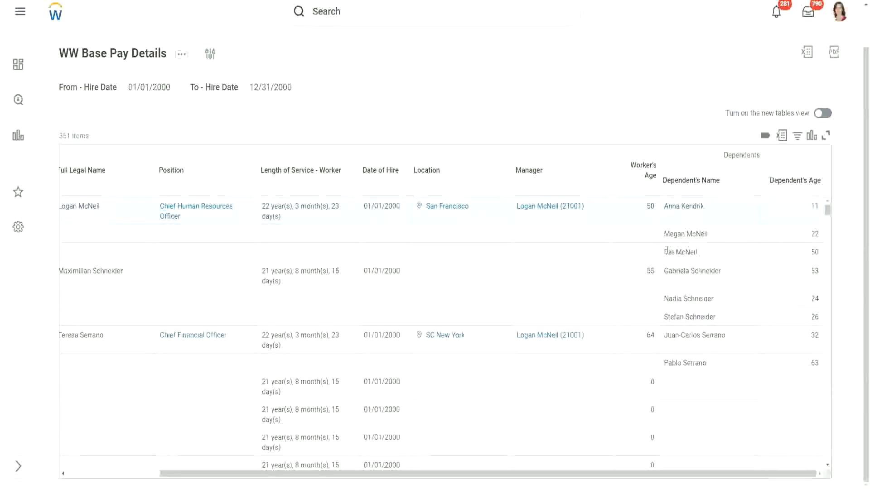
drag(665, 252, 698, 253)
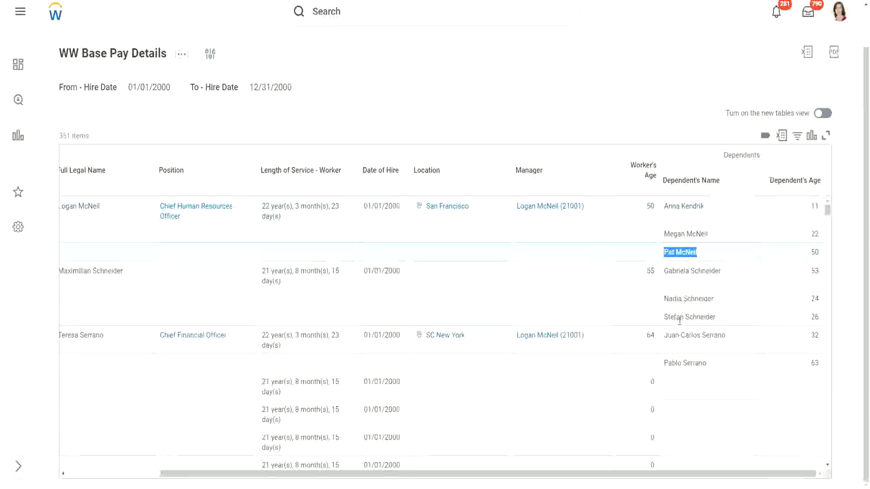
click(725, 361)
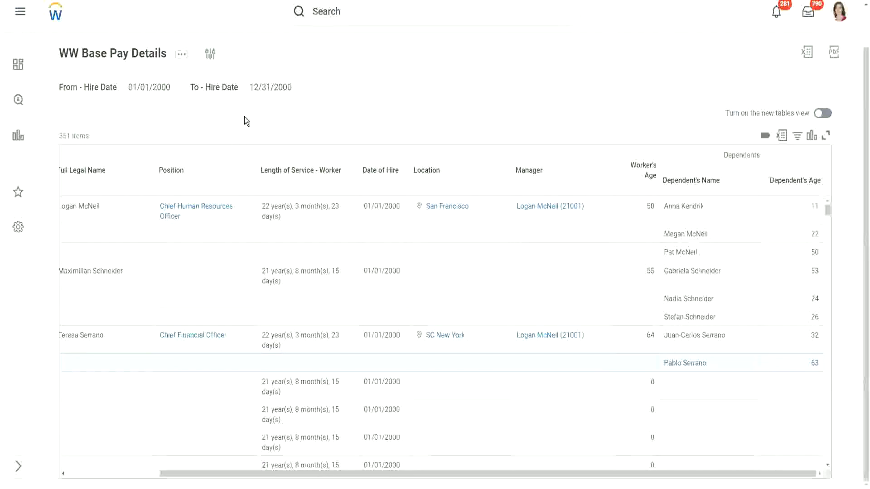
Duplicate the report page in the browser and search there for "create calc field" to open the Create Calculated Field task
right_click(154, 0)
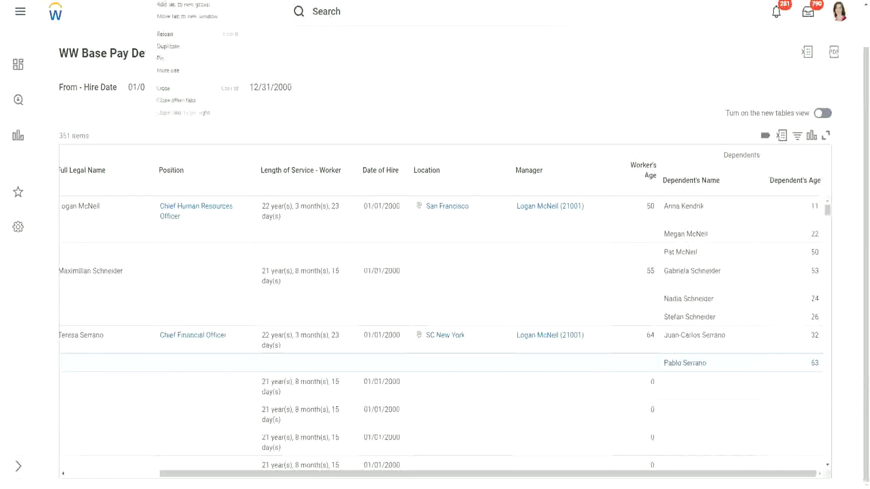
click(178, 45)
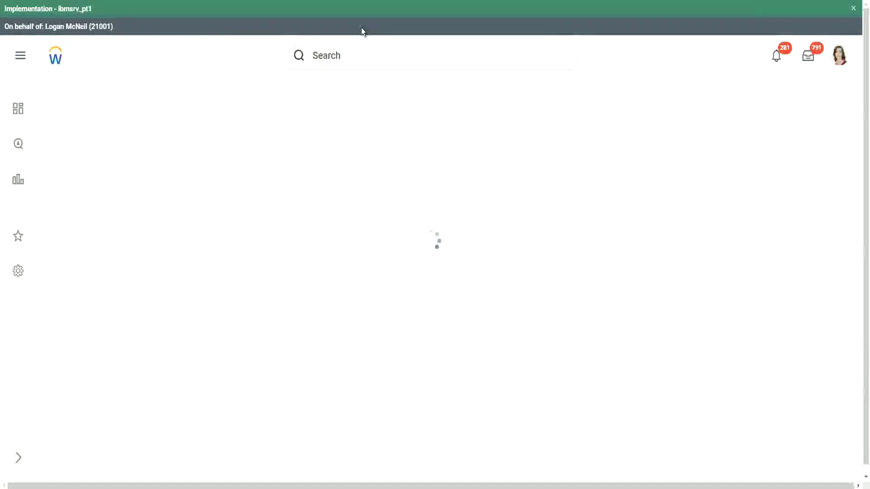
click(363, 56)
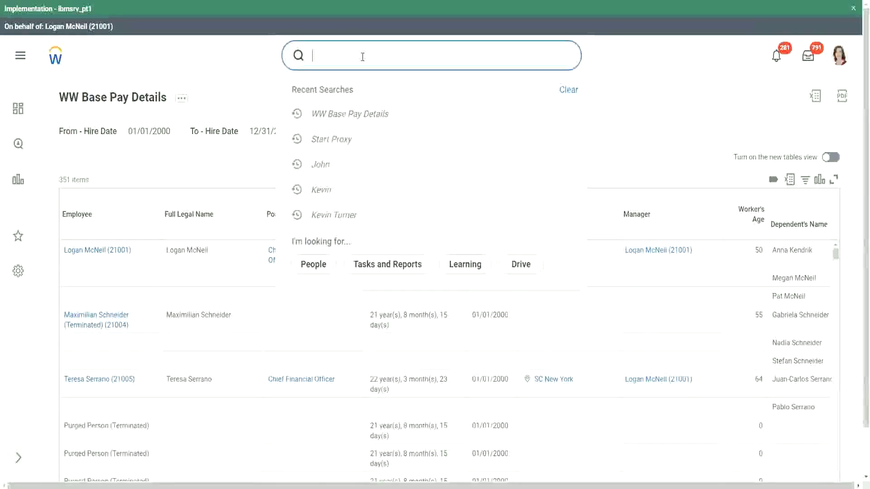
text(create calc )
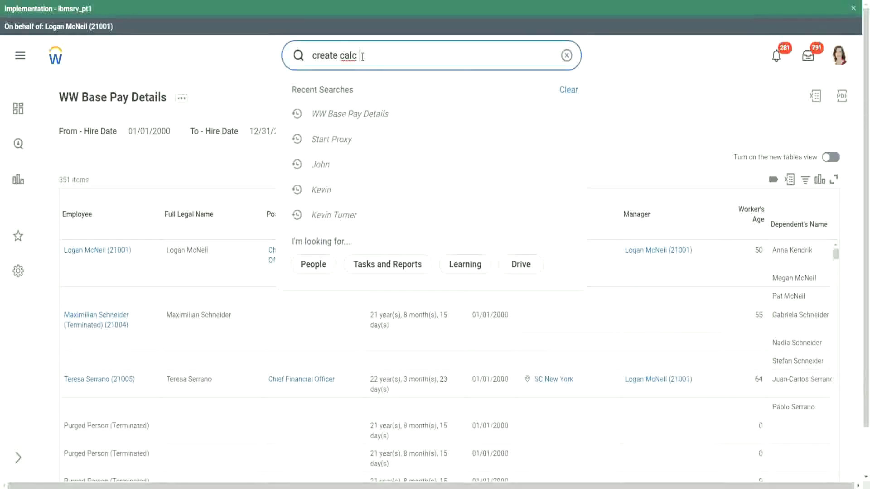
text(field)
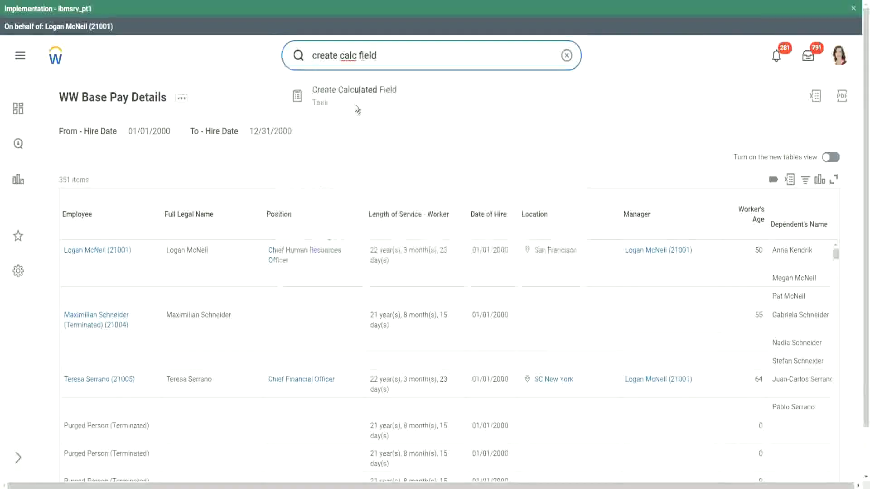
click(355, 100)
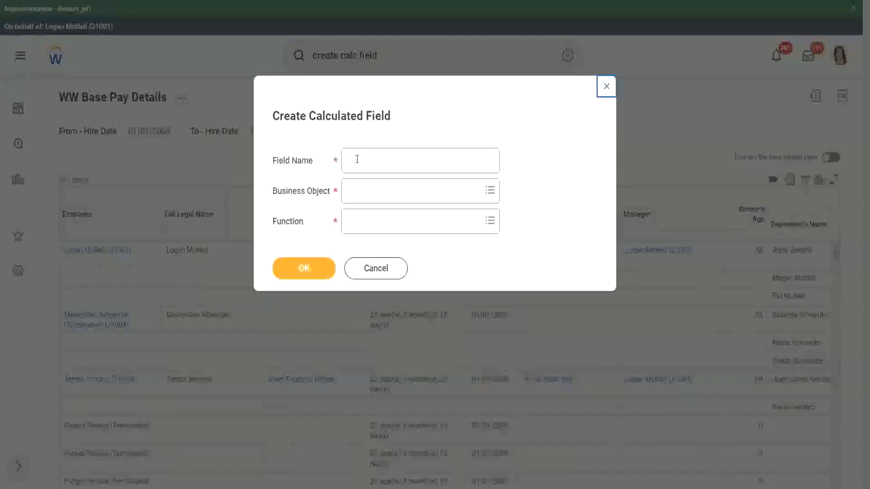
Start a calculated field named CF-WW-ESI-Eldest Dependent on the Worker business object with the Extract Single Instance function
click(357, 159)
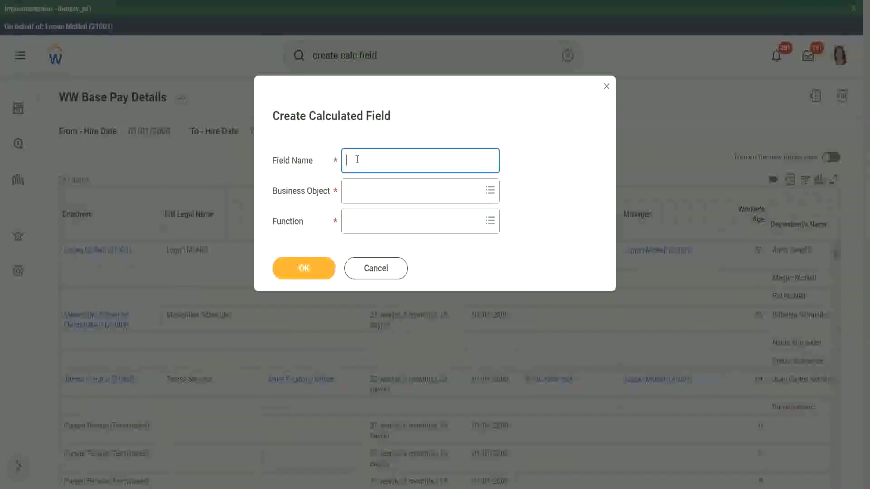
text(CF-WW-ESI)
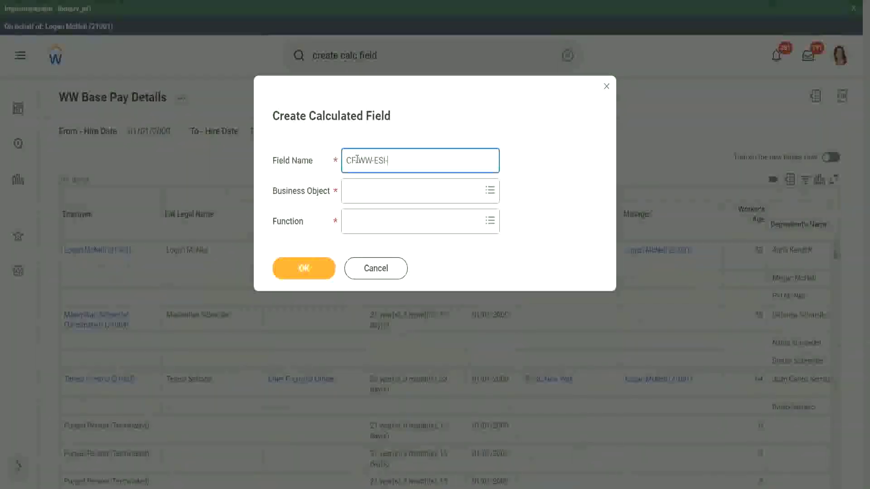
text(-Eldest Dependent)
click(368, 194)
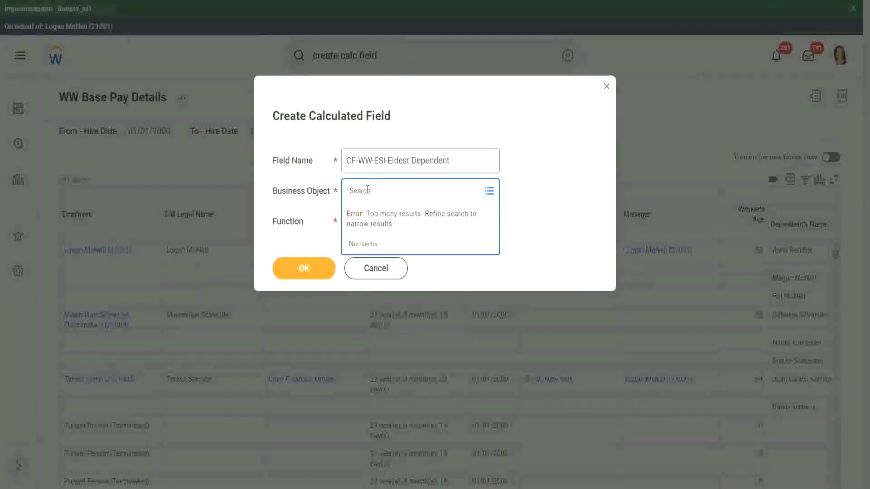
text(worker)
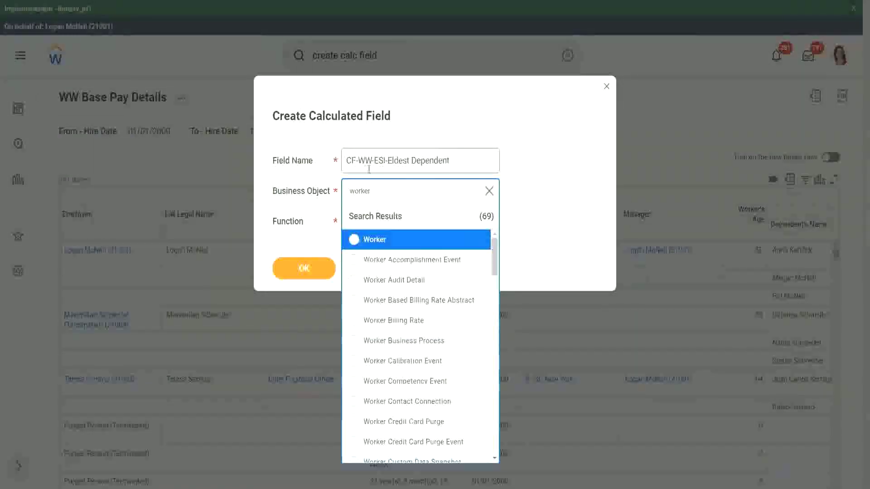
click(409, 245)
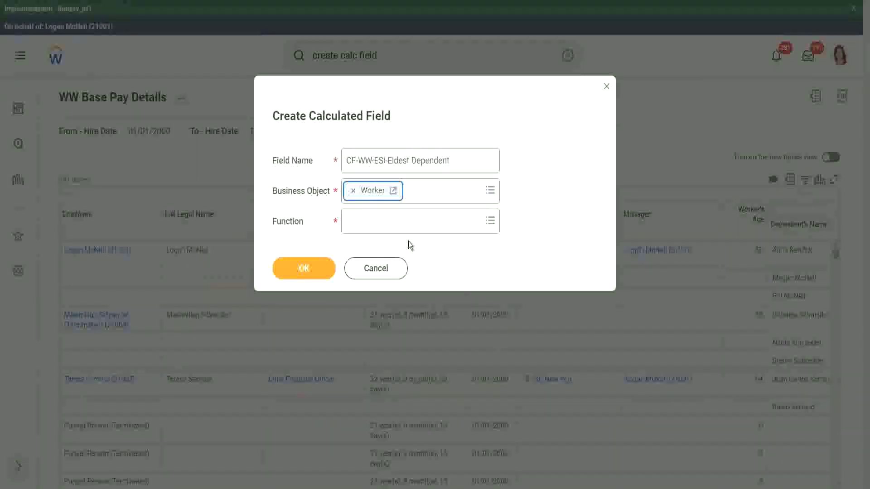
click(370, 225)
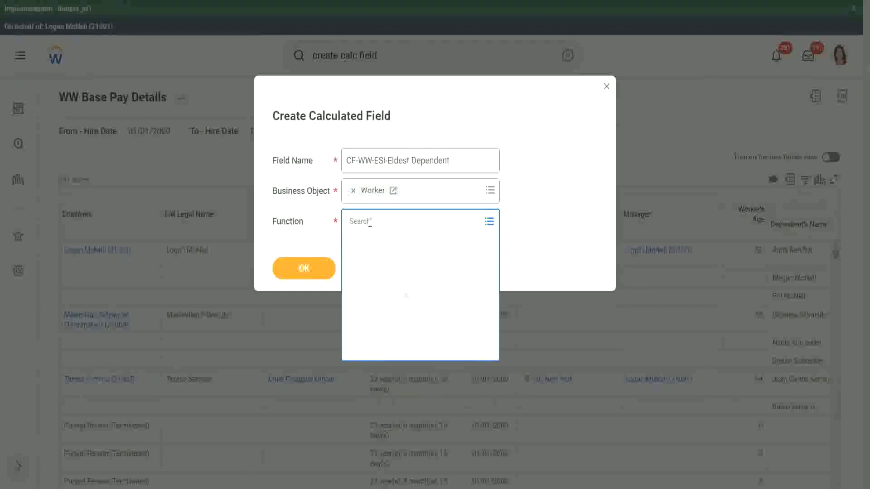
text(esi)
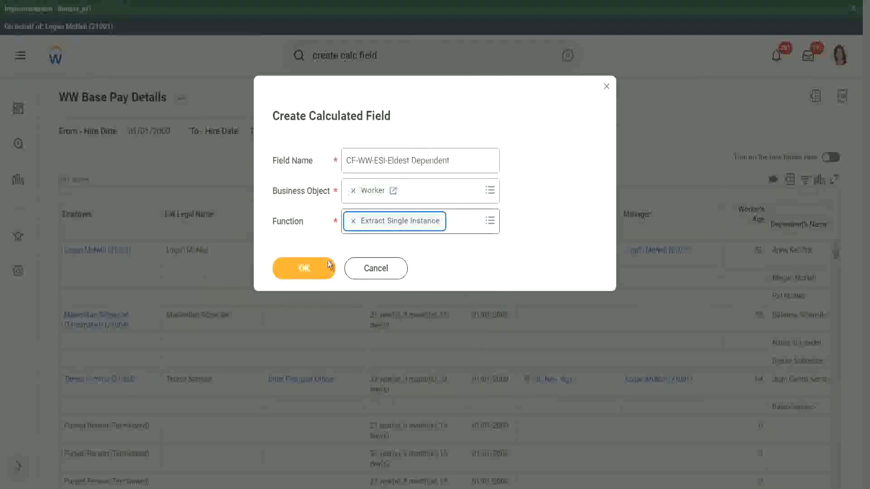
click(305, 268)
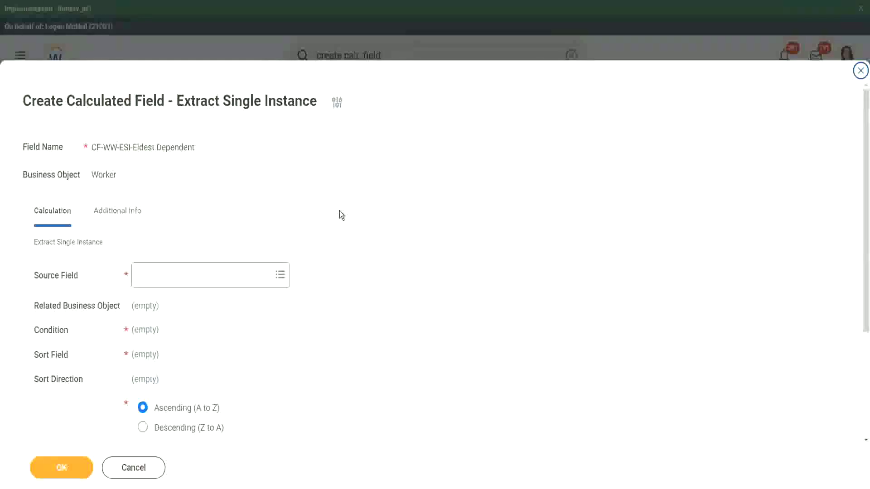
Set the calculation's source field to Dependents and check its related business object
scroll(339, 212, down, 3)
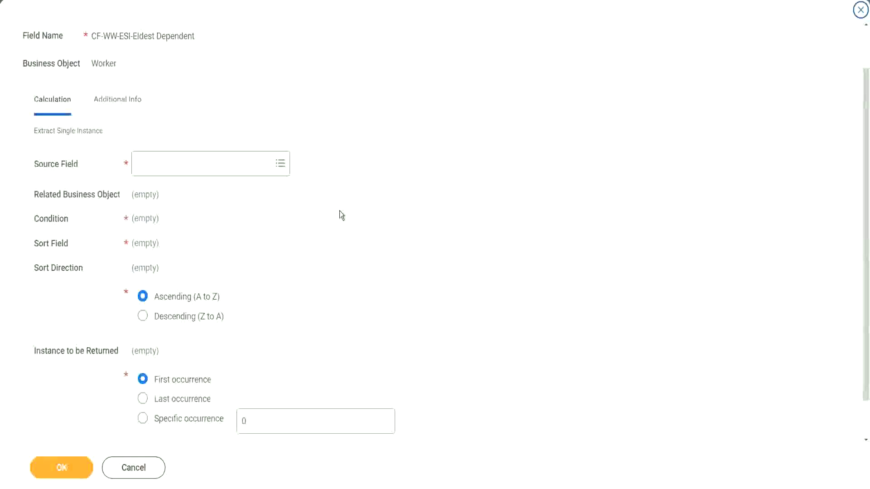
click(173, 164)
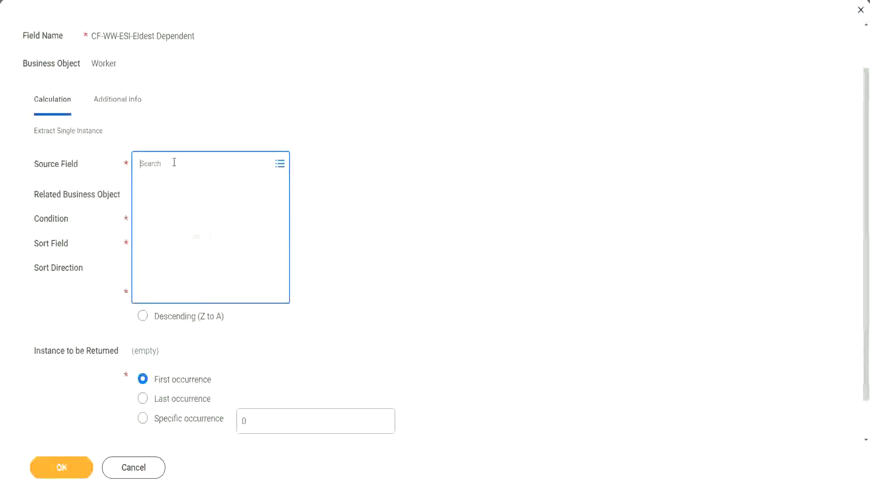
text(depemnd)
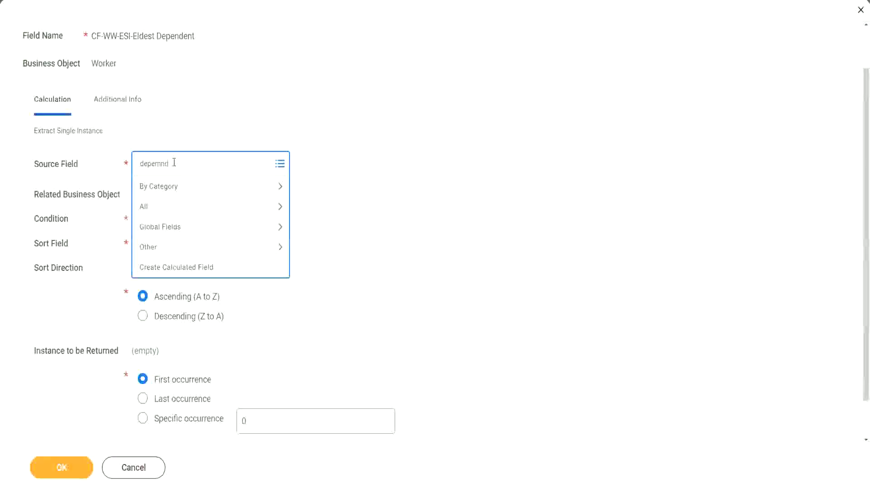
key(BackSpace)
key(BackSpace)
key(BackSpace)
text(ndents)
key(Return)
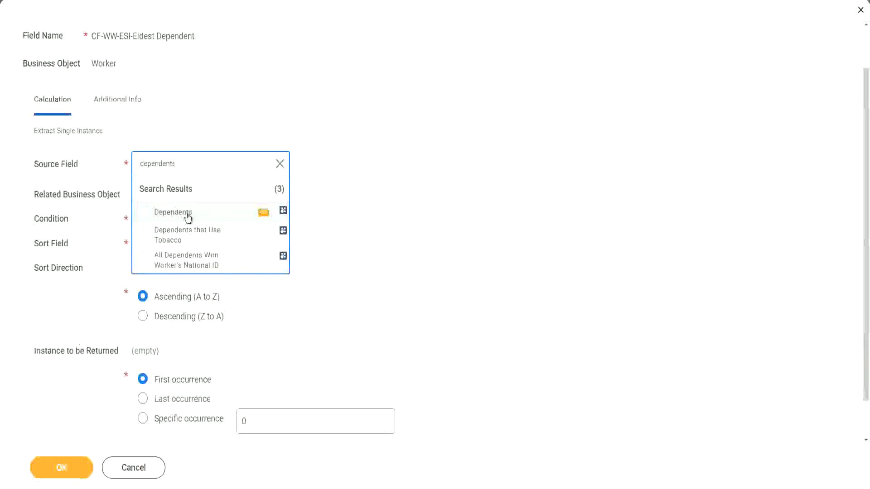
click(187, 214)
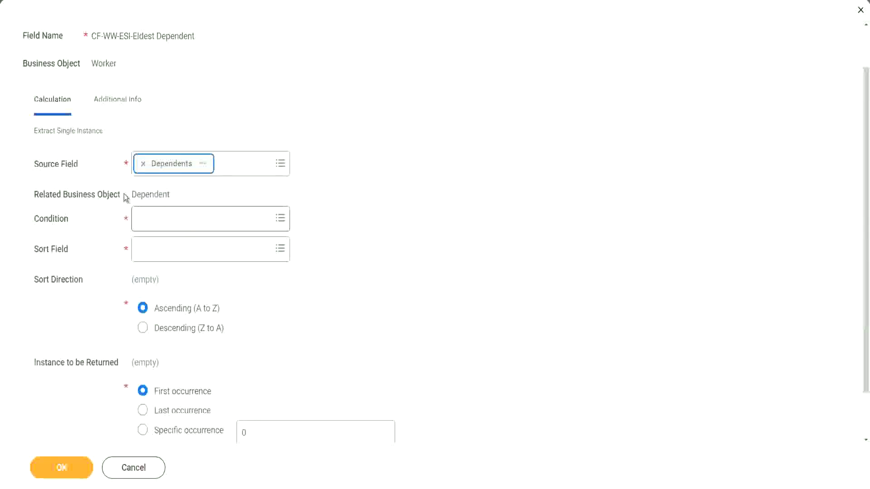
drag(131, 194, 171, 195)
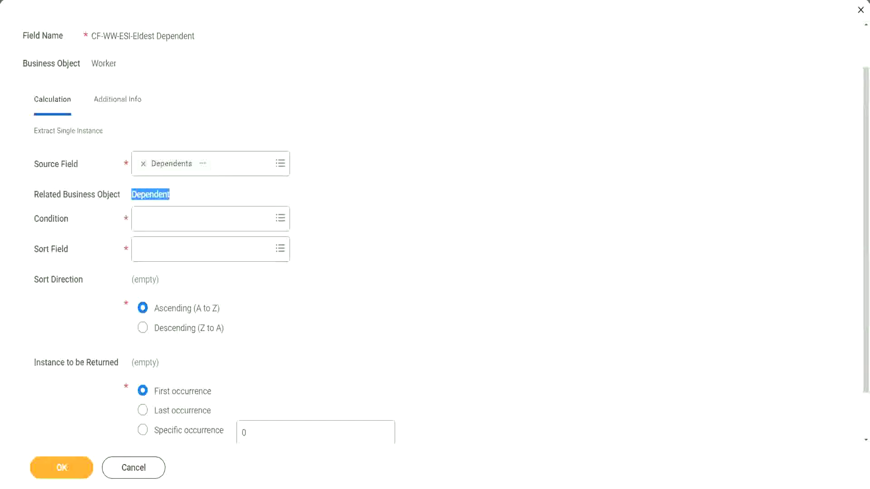
drag(28, 183, 189, 204)
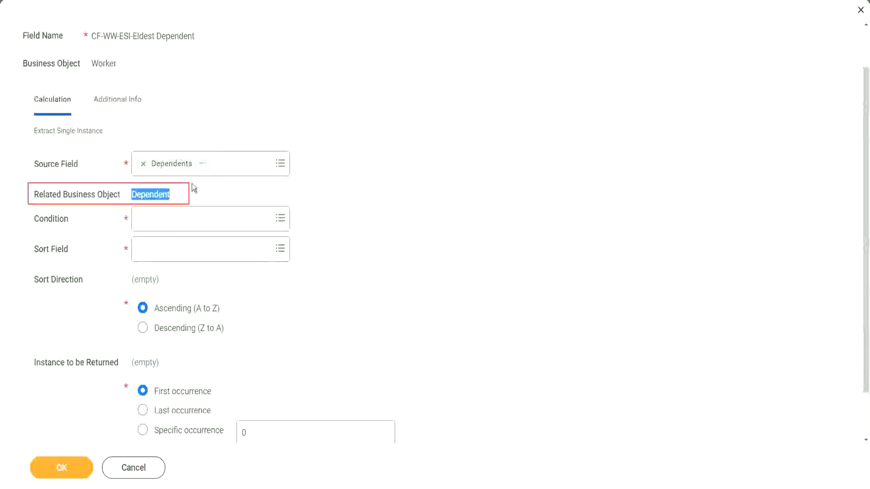
click(148, 195)
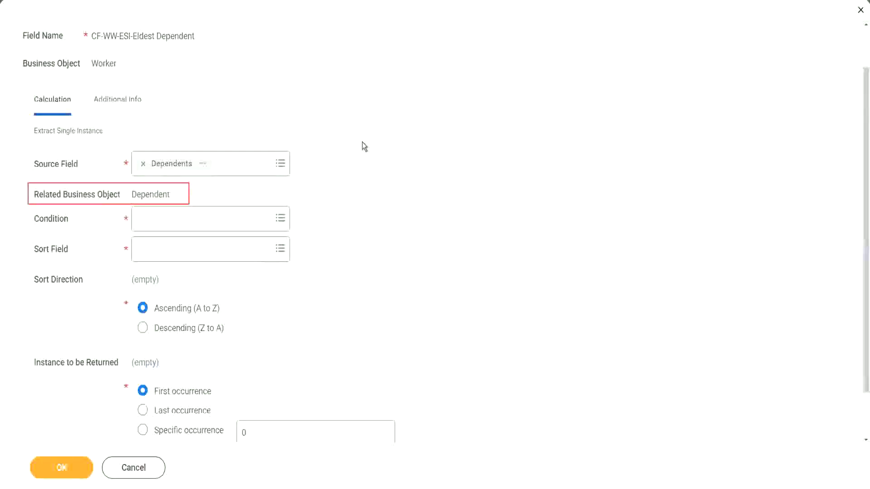
Set the calculation's condition to Is True and view that report field's details
click(164, 219)
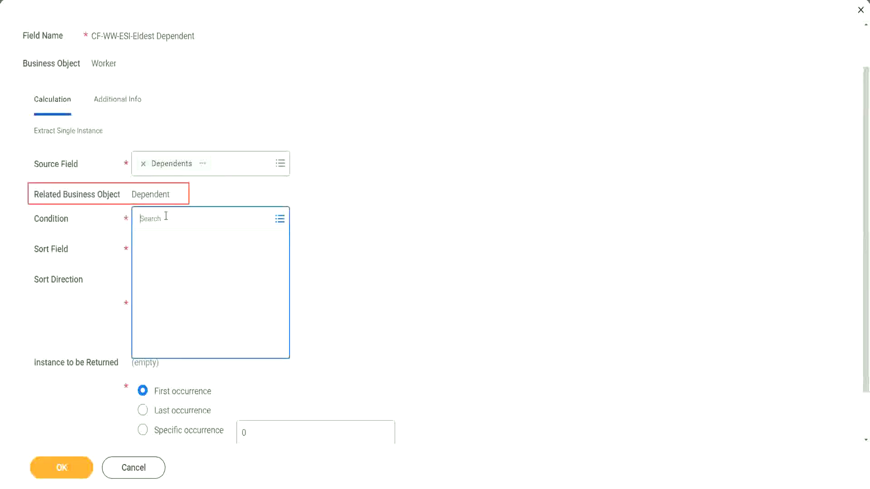
text(is )
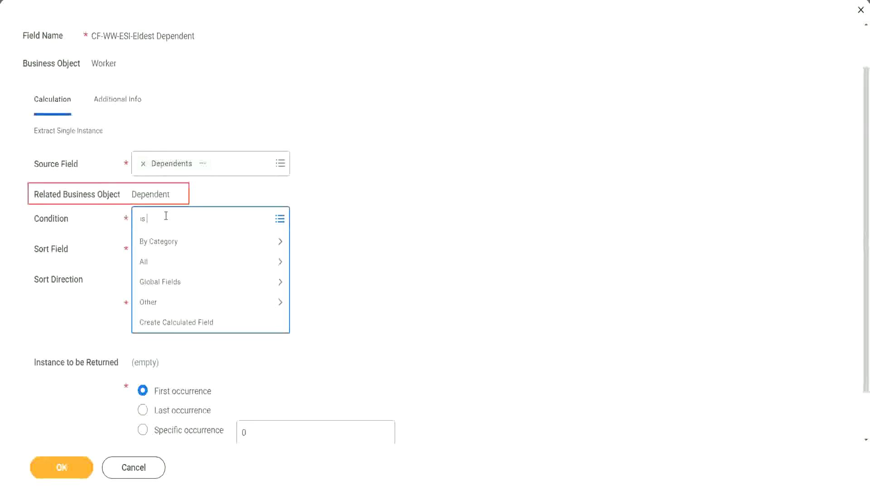
text(true)
key(Return)
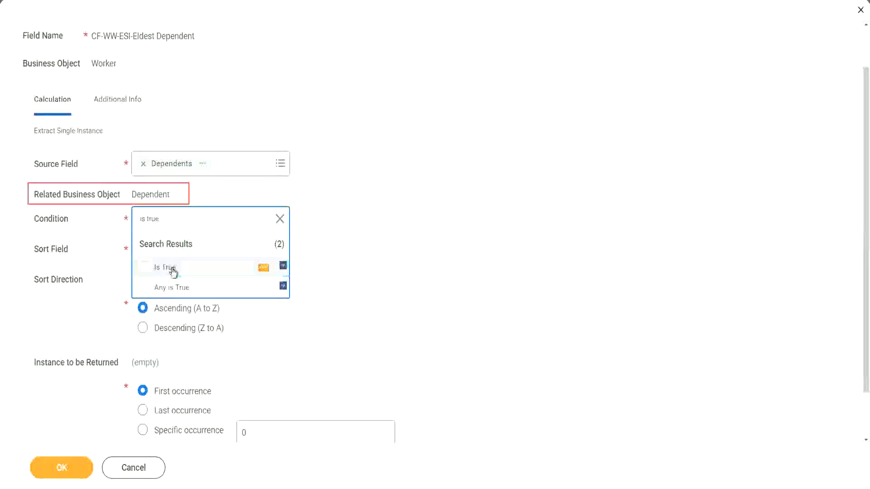
click(173, 270)
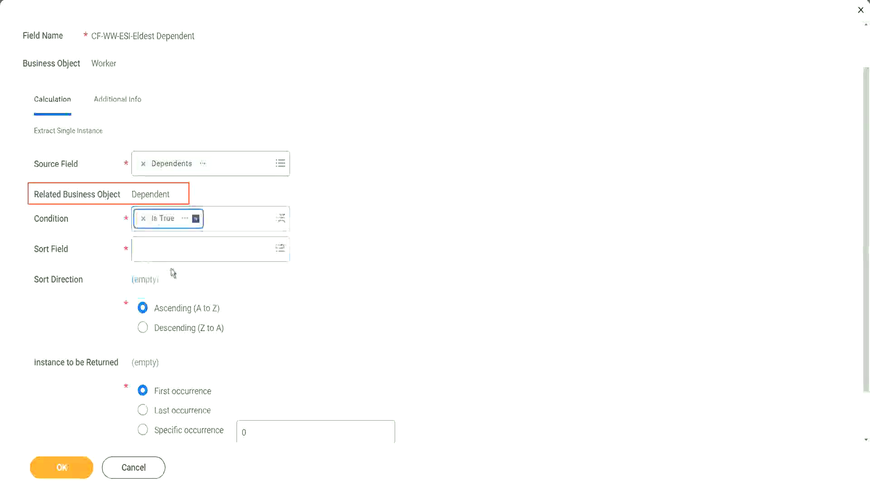
click(185, 220)
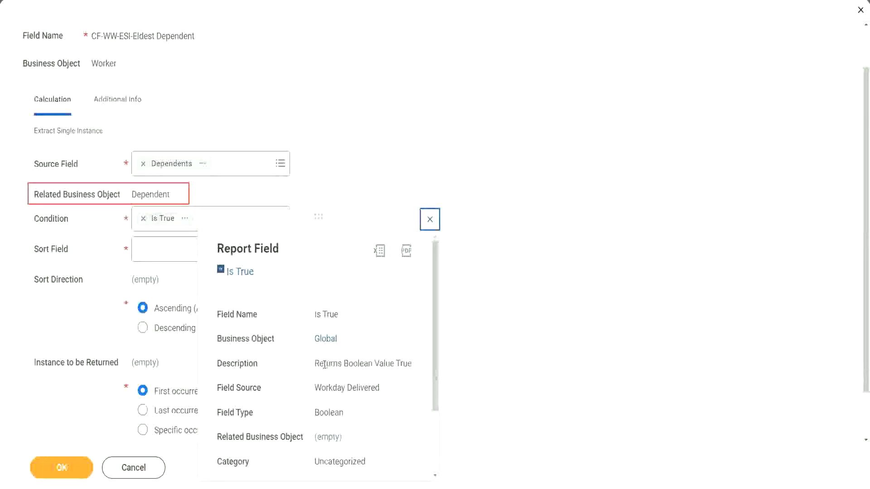
Read the description and field source of the Is True report field, and close its details
drag(315, 364, 335, 384)
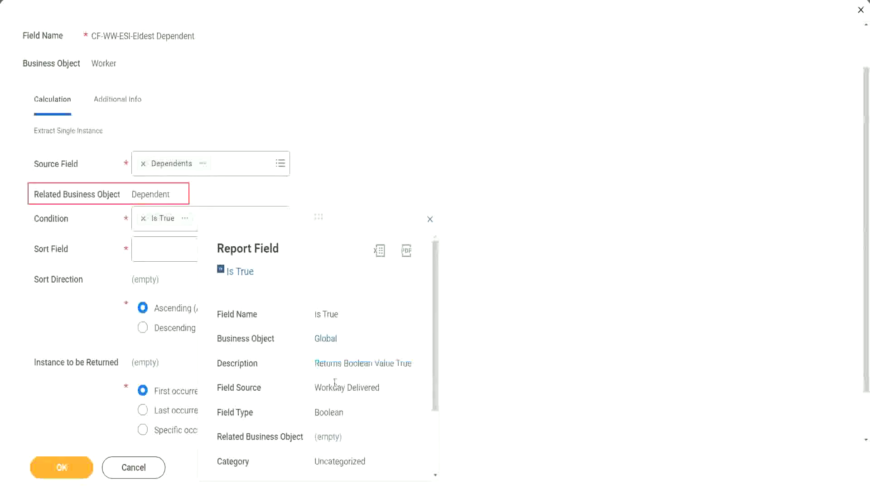
click(339, 347)
click(430, 222)
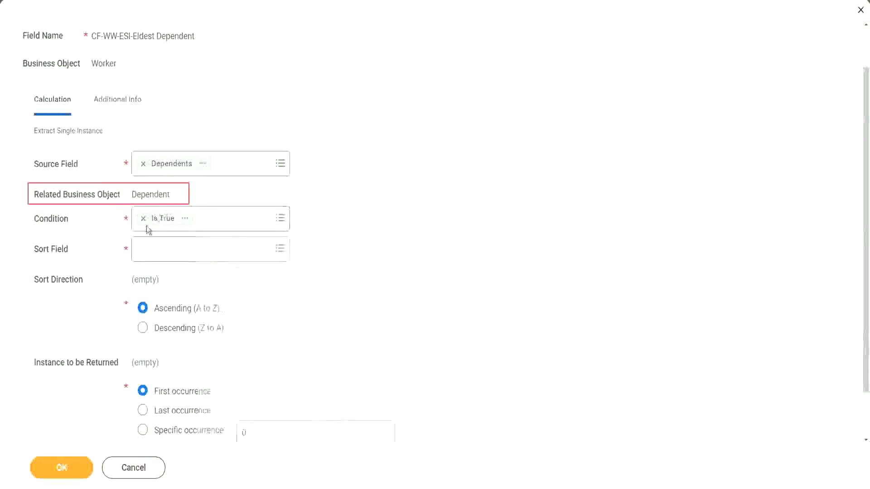
Set the calculation's sort field to Age of the dependent
click(164, 255)
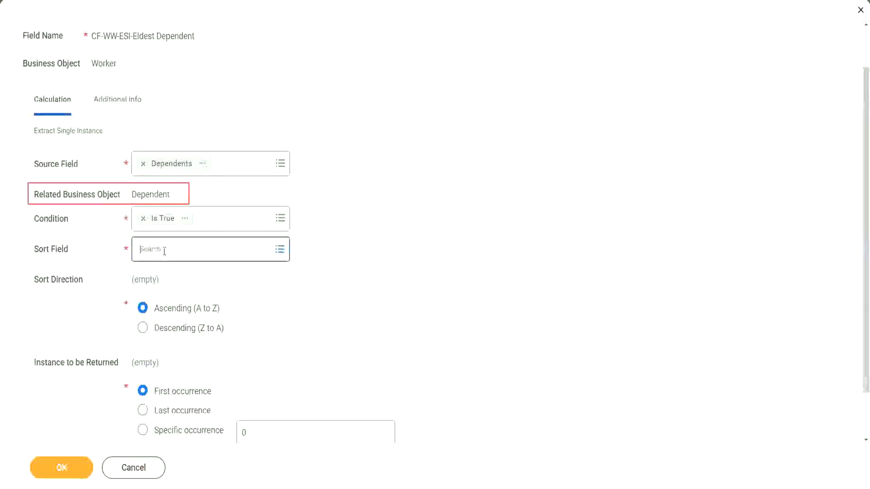
text(a)
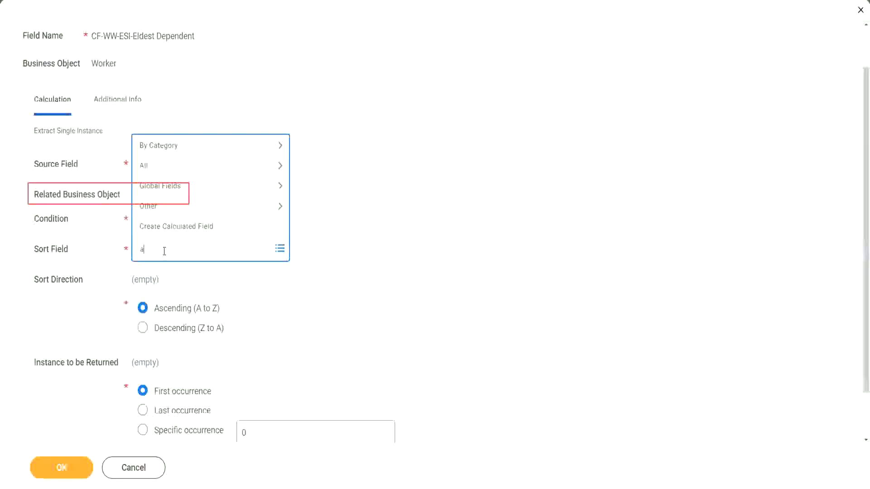
text(ge)
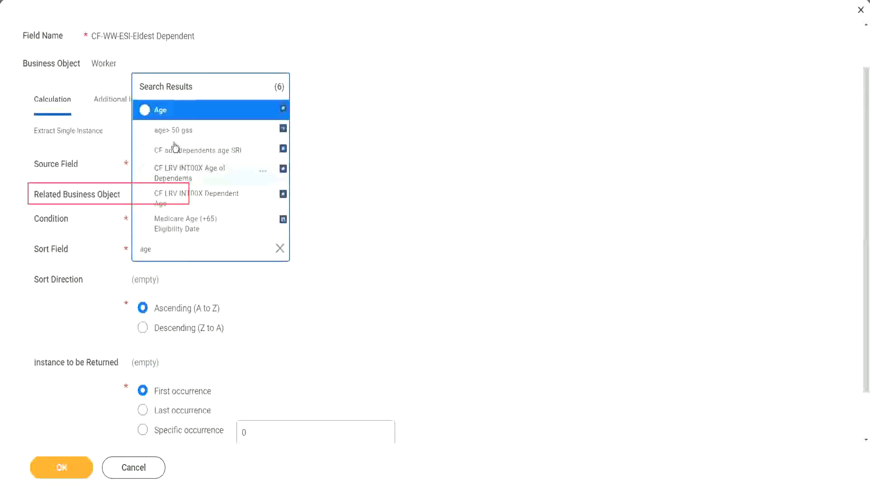
click(163, 119)
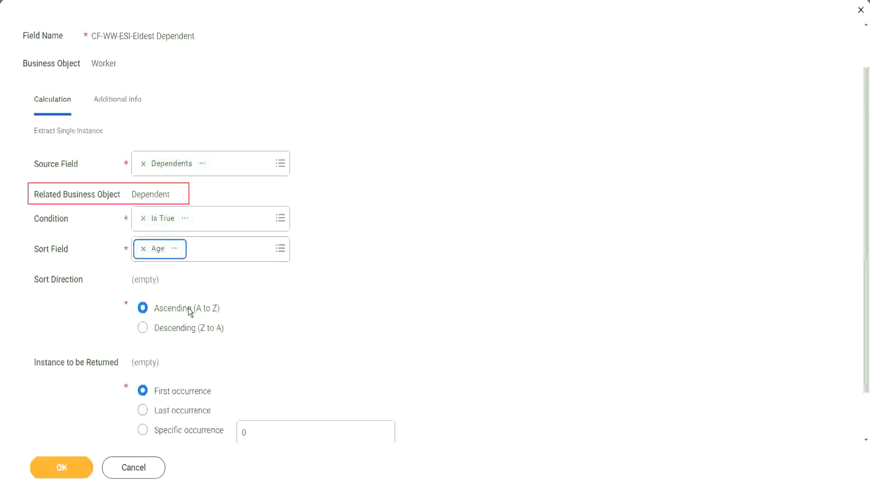
Set the sort direction to Descending (Z to A), save the calculated field and review its saved definition
click(189, 332)
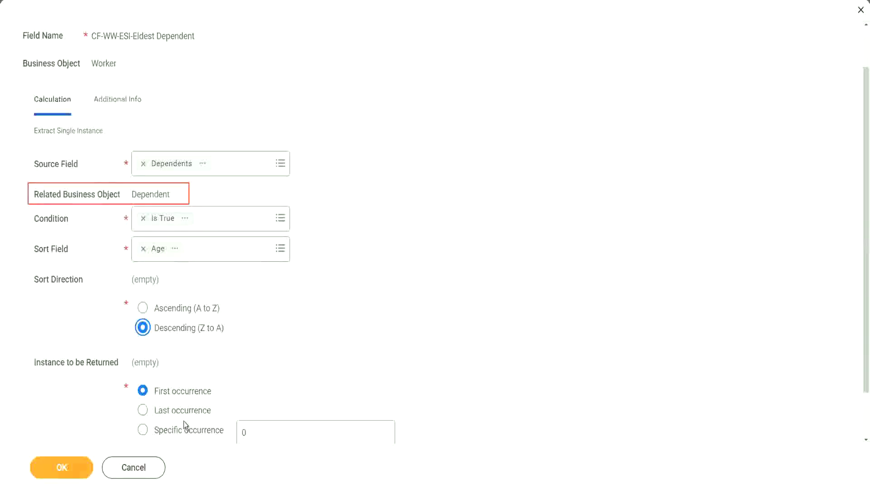
mouse_move(184, 421)
click(63, 469)
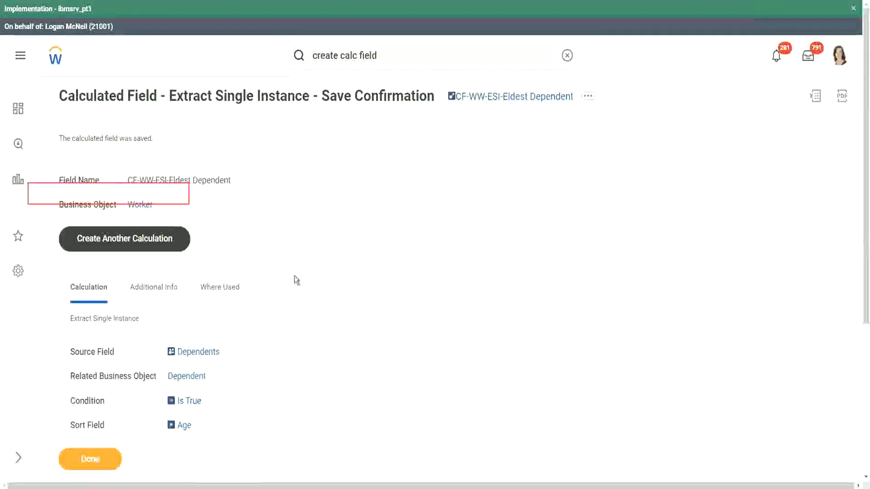
scroll(290, 281, down, 2)
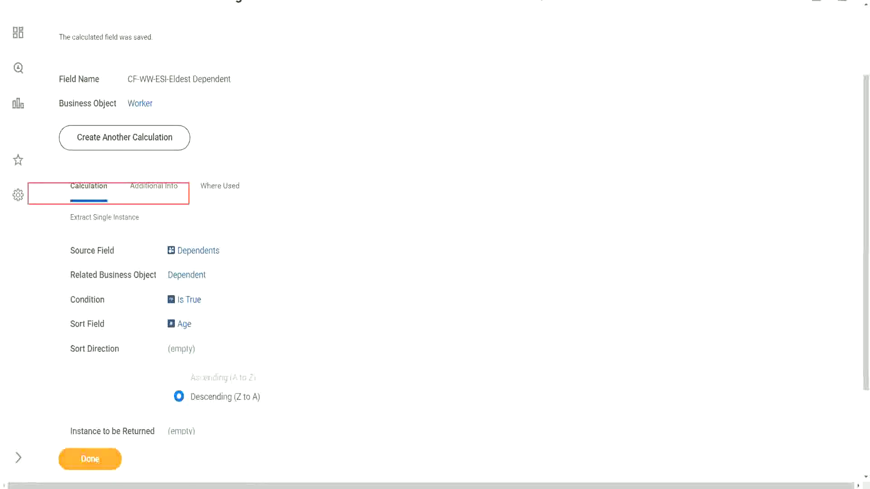
Switch to the text editor notes and reword the line 13 question as "How to find the Eldest Dependent Child ??"
key(alt+Tab)
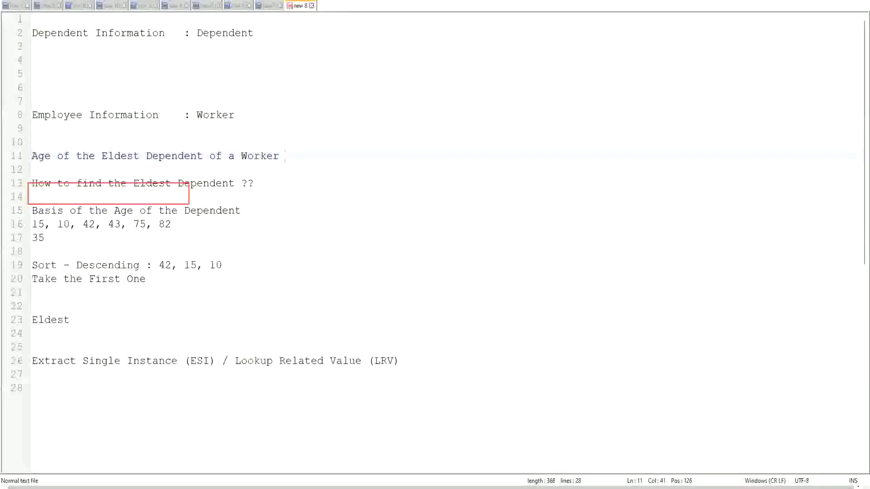
double_click(206, 187)
text(Child )
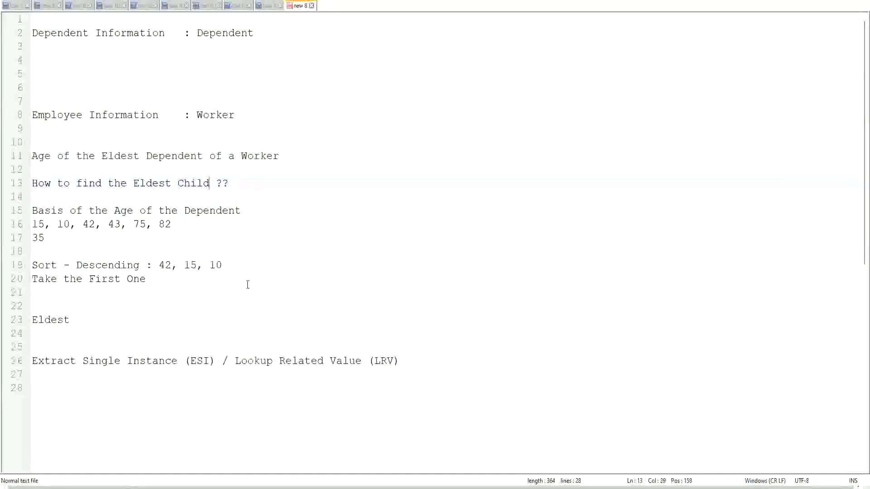
text(as a)
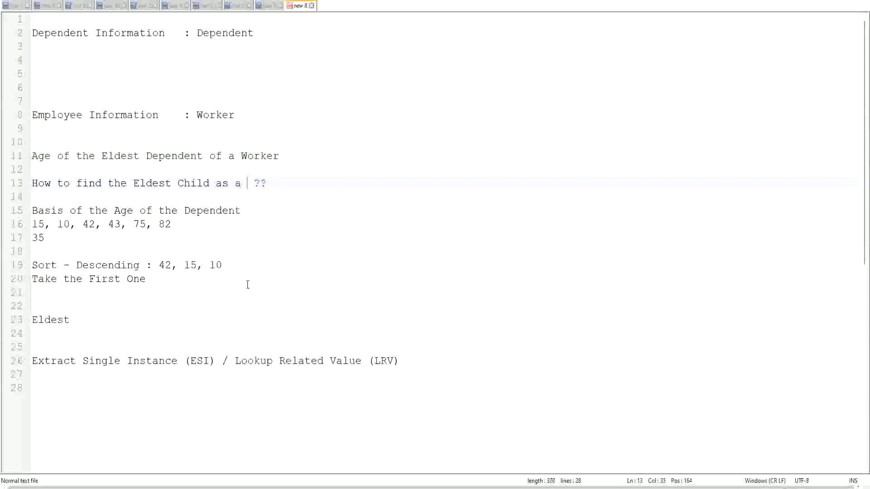
key(BackSpace)
key(BackSpace)
key(BackSpace)
key(BackSpace)
key(BackSpace)
key(BackSpace)
key(BackSpace)
key(BackSpace)
key(BackSpace)
key(BackSpace)
key(BackSpace)
text(De)
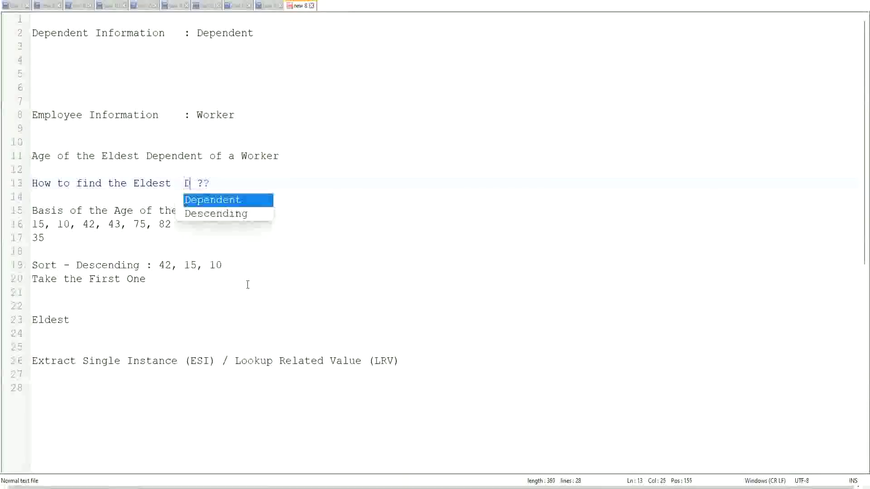
key(Return)
text(Child)
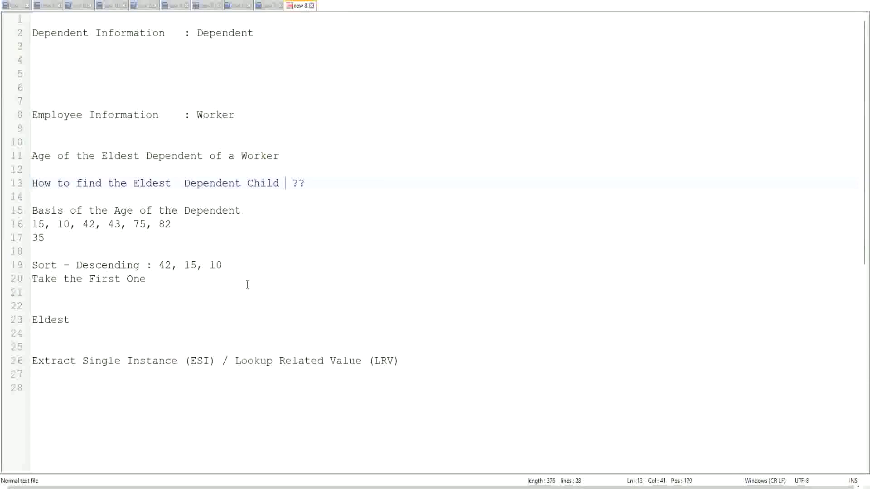
click(178, 183)
key(Delete)
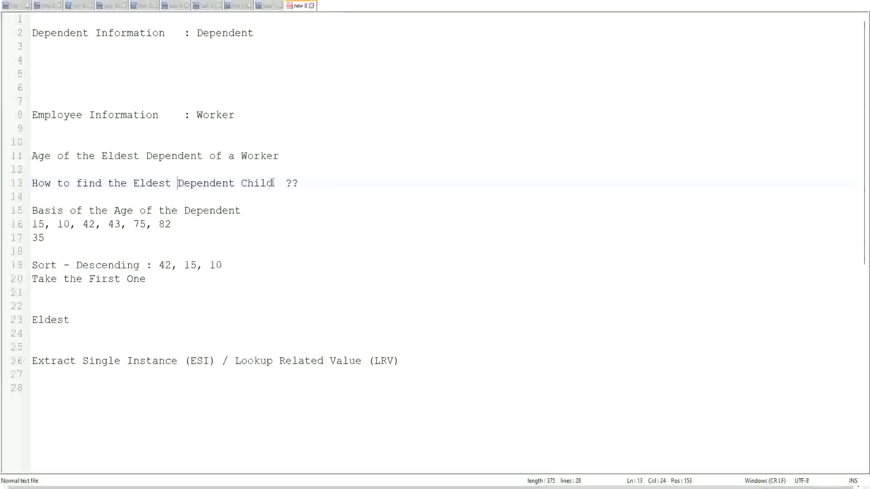
drag(179, 183, 273, 185)
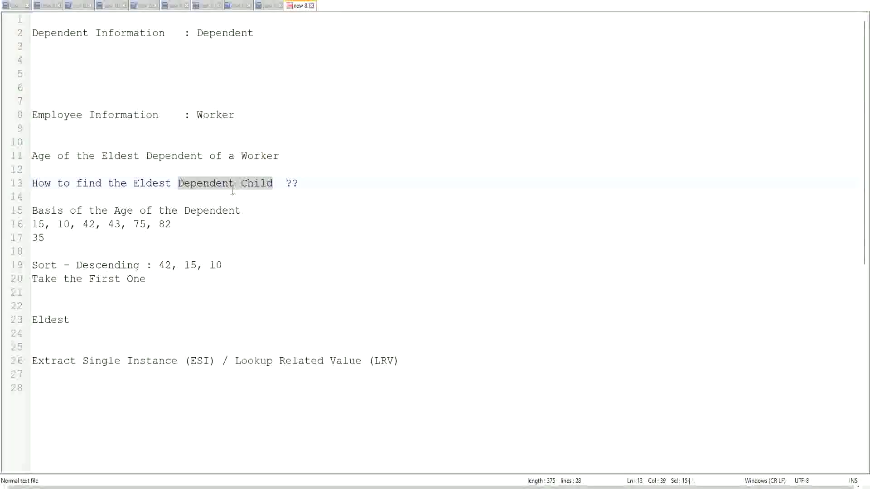
click(261, 186)
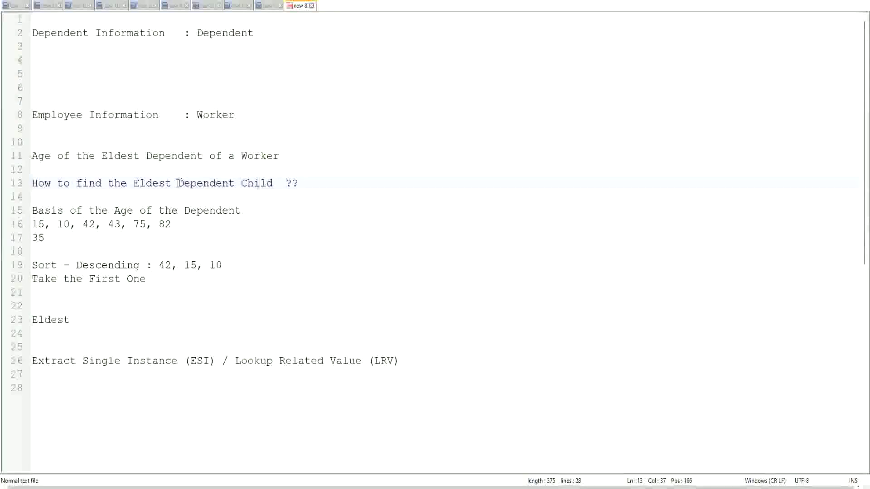
drag(177, 184, 272, 187)
click(266, 183)
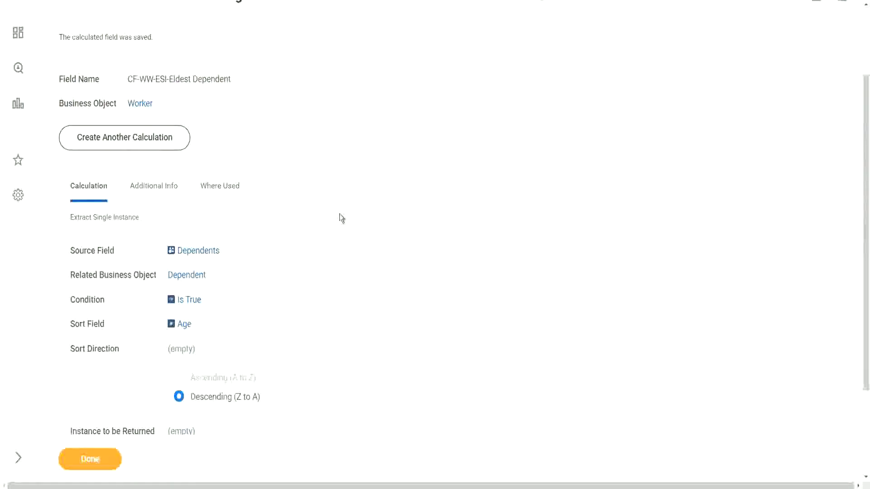
Back in Workday, open the saved calculated field for editing and rename it CF-WW-ESI-Eldest Dependent Child
scroll(340, 217, up, 3)
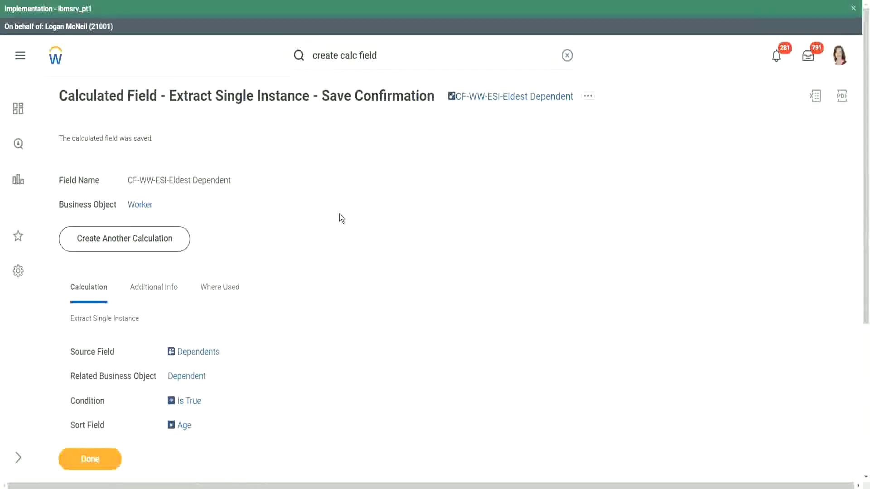
scroll(340, 214, down, 1)
scroll(344, 221, down, 1)
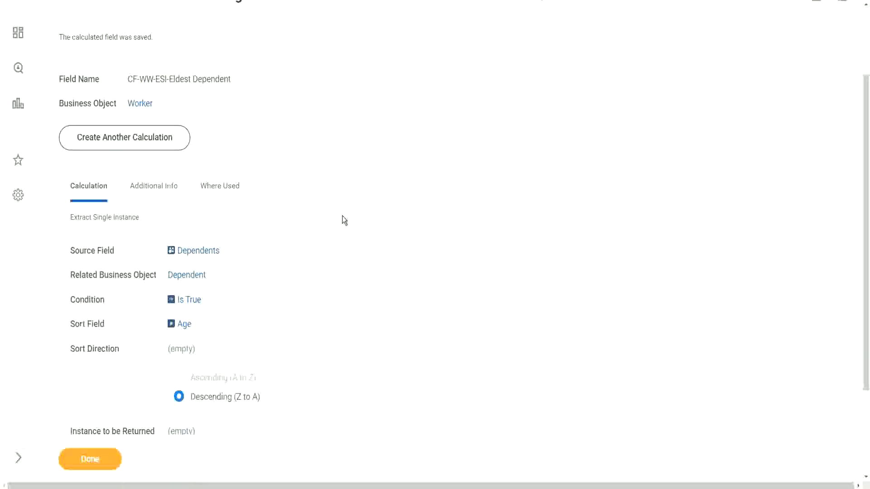
scroll(342, 216, up, 1)
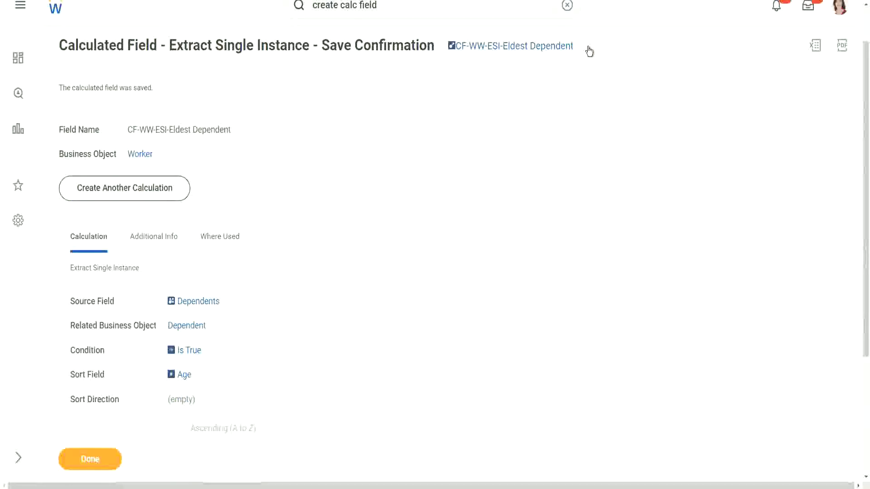
click(589, 51)
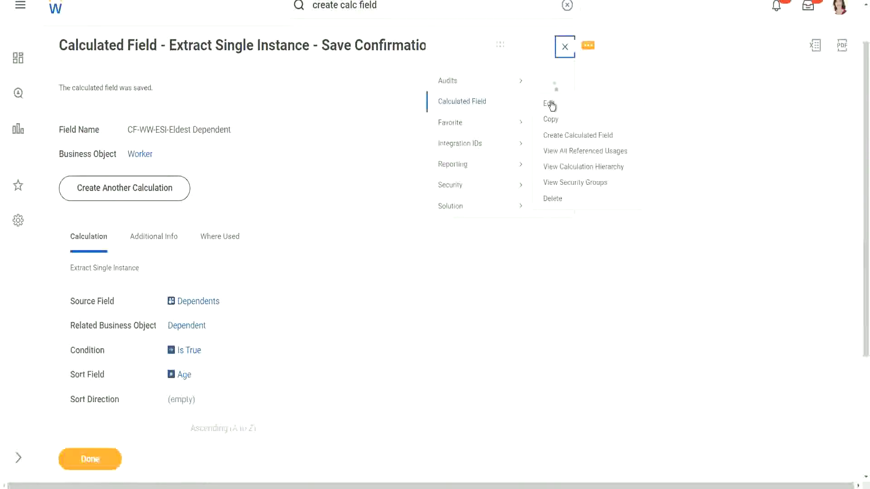
click(551, 105)
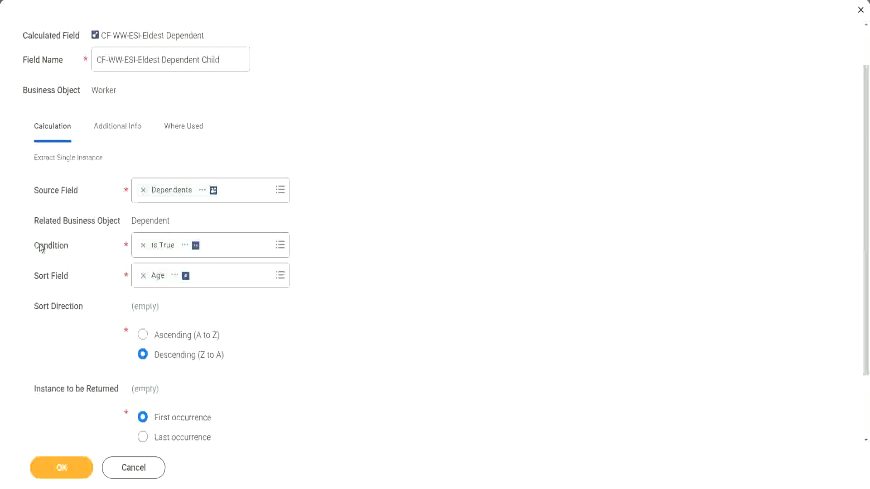
Open the calculation's Condition field to choose a different condition
click(80, 245)
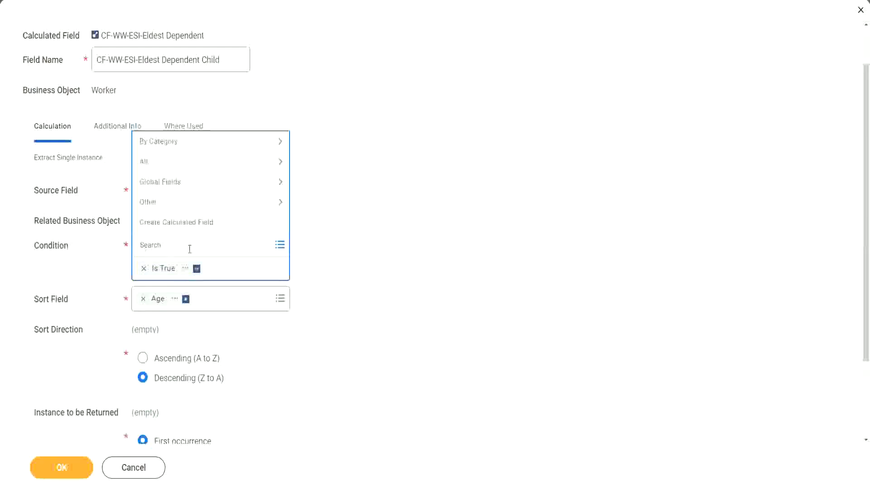